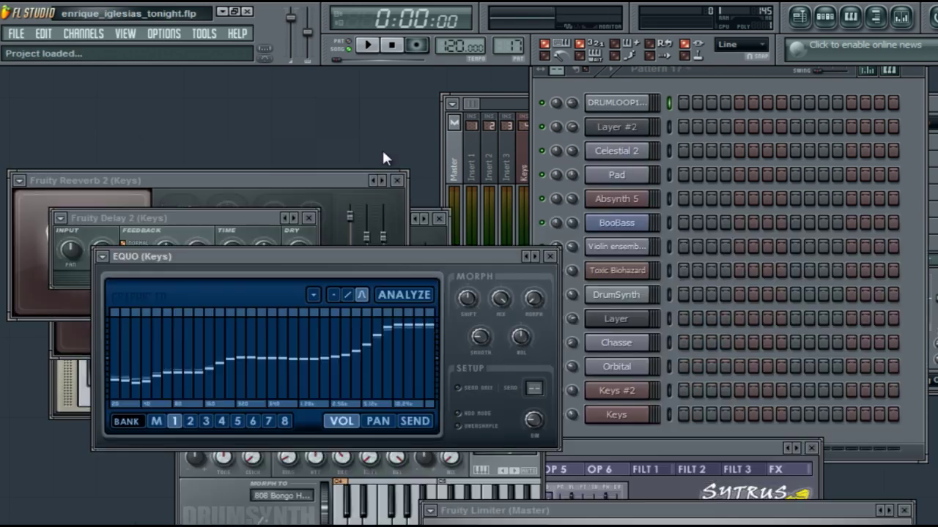
# Open the playlist, play the song to review the whole arrangement, and stop playback.
pyautogui.click(800, 18)
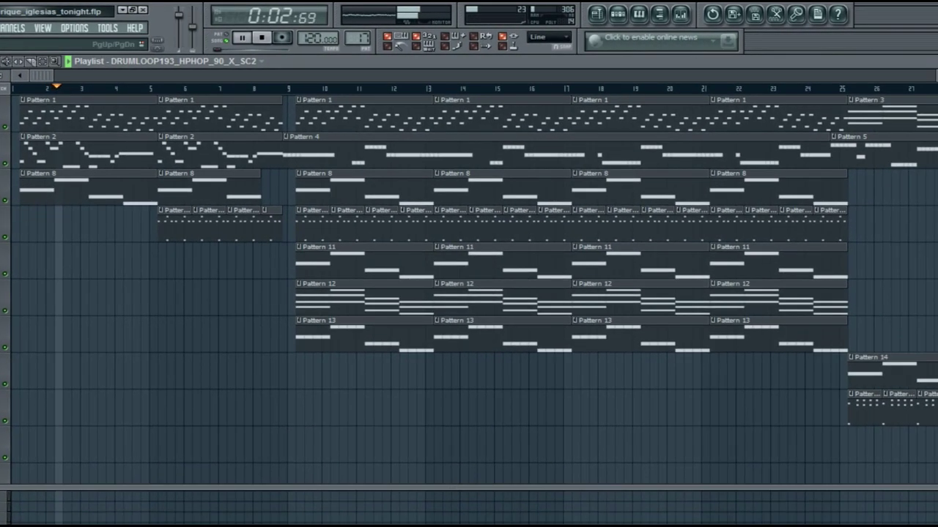
pyautogui.moveTo(936, 77); pyautogui.dragTo(936, 101)
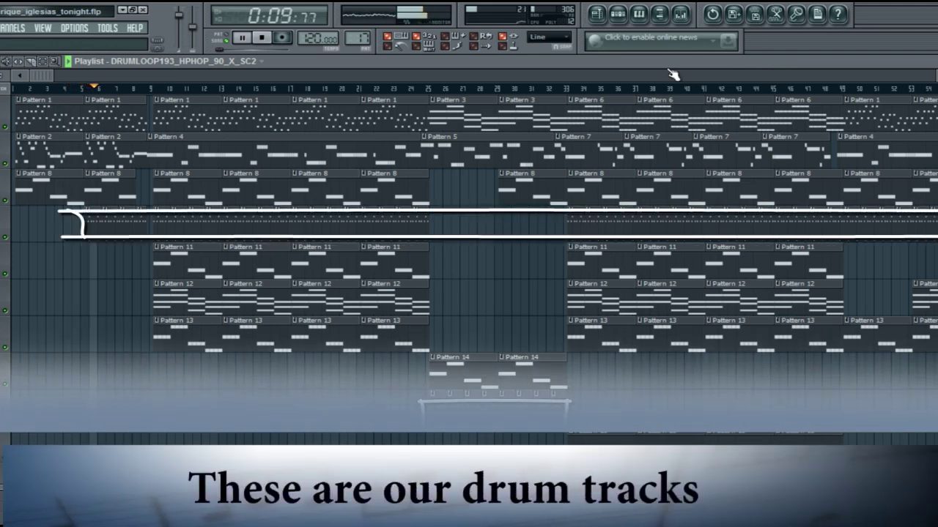
pyautogui.click(267, 40)
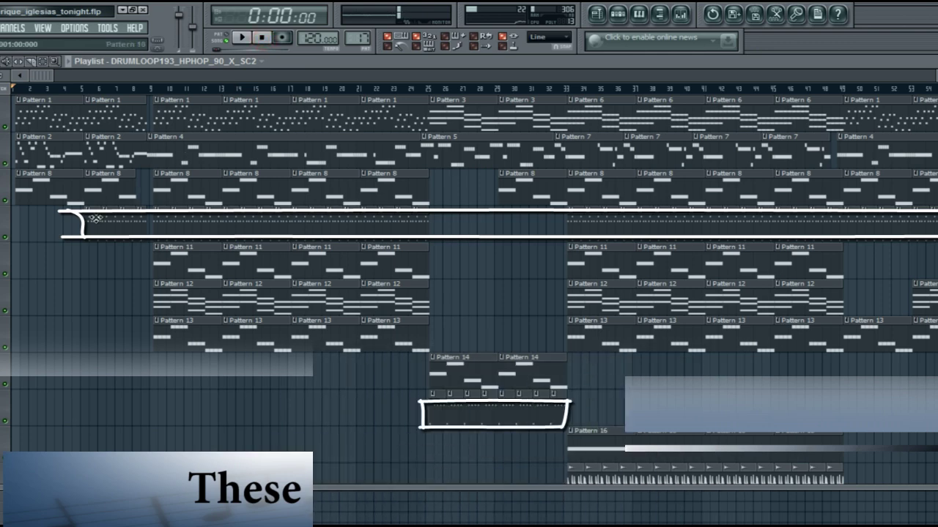
# Play the DrumSynth notes of Pattern 10 and Pattern 15 in pattern mode, viewing each in the piano roll.
pyautogui.doubleClick(91, 217)
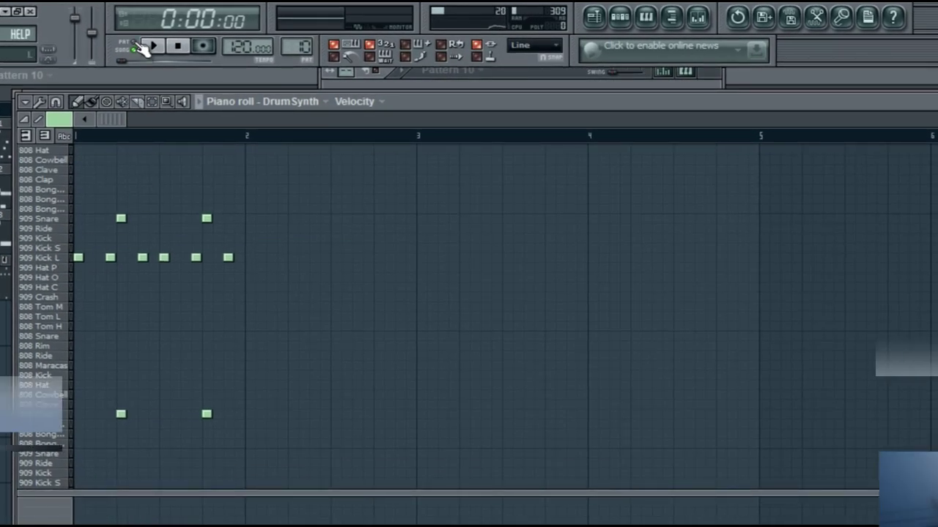
pyautogui.click(135, 43)
pyautogui.click(154, 46)
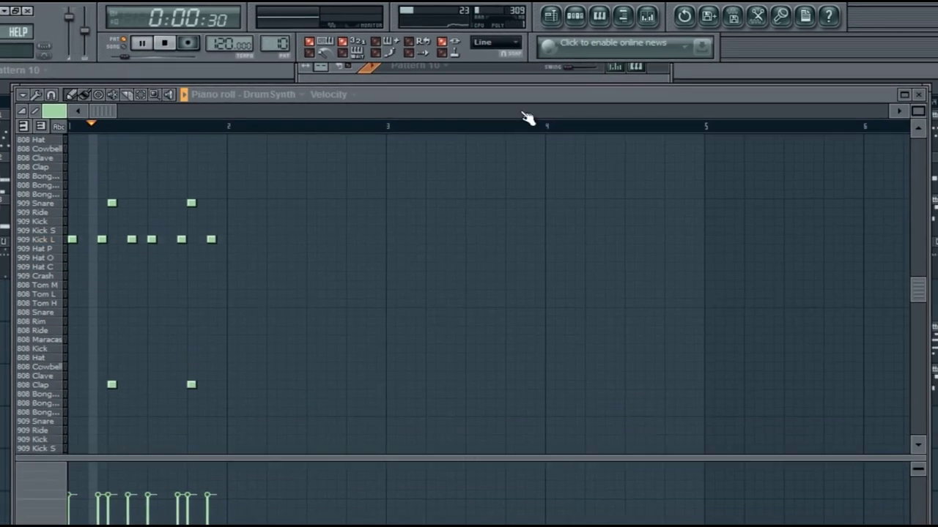
pyautogui.click(909, 95)
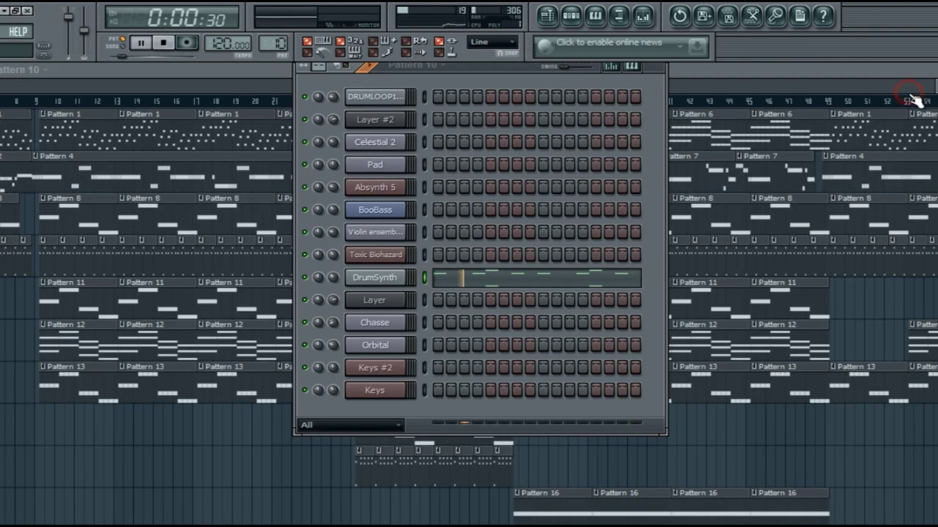
pyautogui.doubleClick(362, 461)
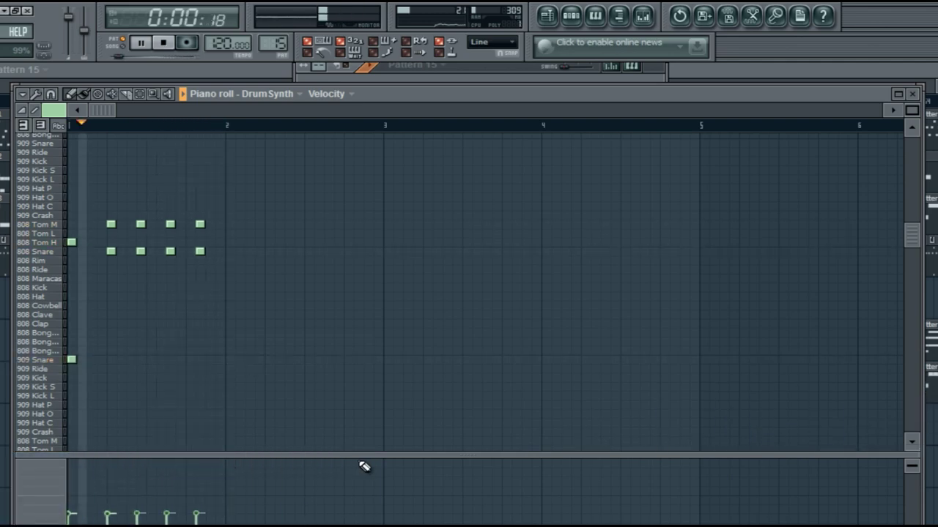
pyautogui.click(912, 94)
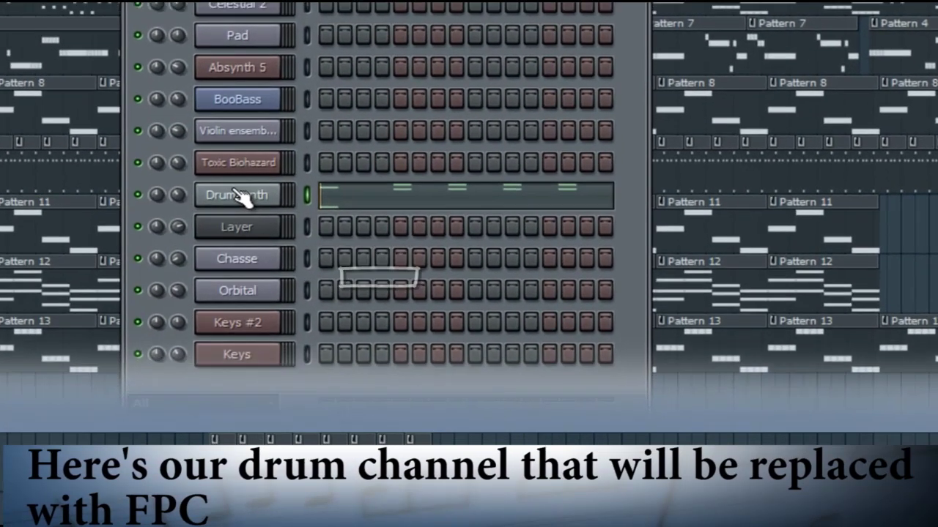
# Replace the DrumSynth channel with FPC.
pyautogui.rightClick(371, 275)
pyautogui.moveTo(272, 403)
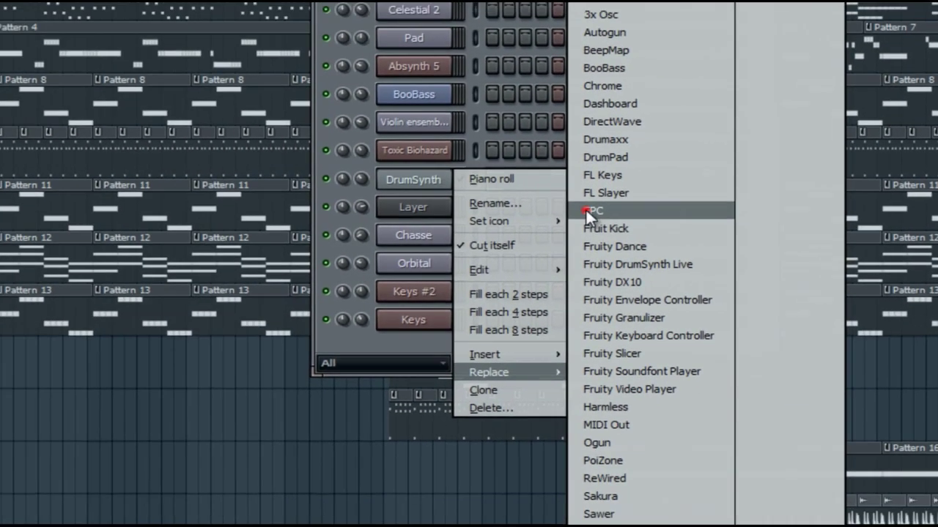
pyautogui.click(399, 197)
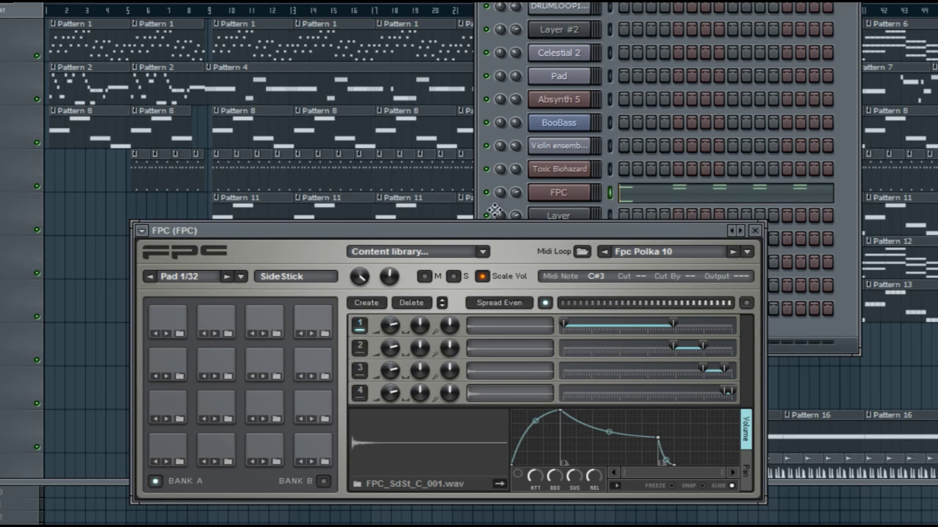
# Open Pattern 10's FPC piano roll, start playback, and delete the two notes on the Lite Ride row.
pyautogui.doubleClick(140, 172)
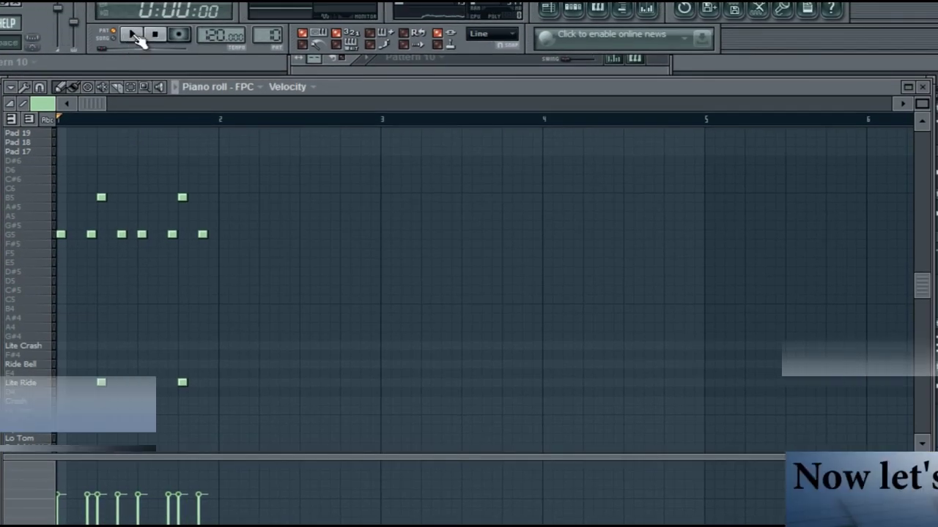
pyautogui.click(133, 36)
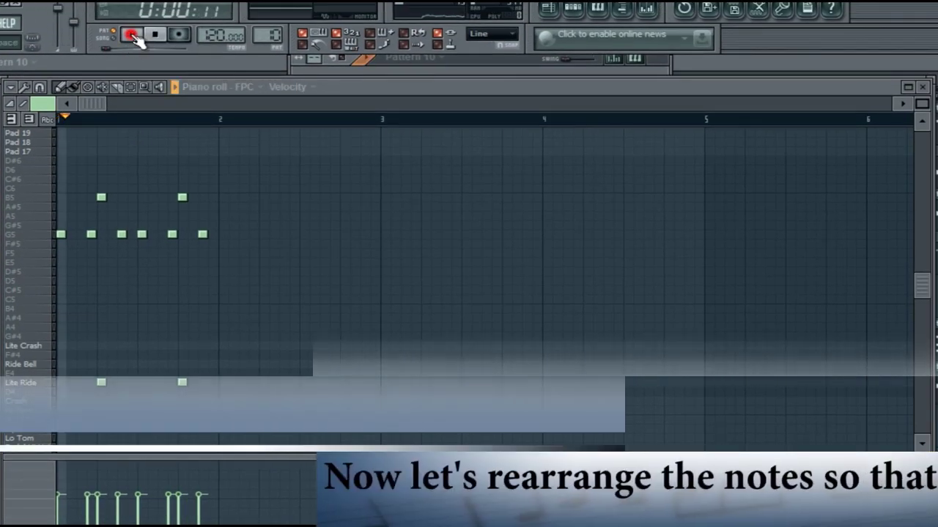
pyautogui.rightClick(181, 385)
pyautogui.rightClick(99, 384)
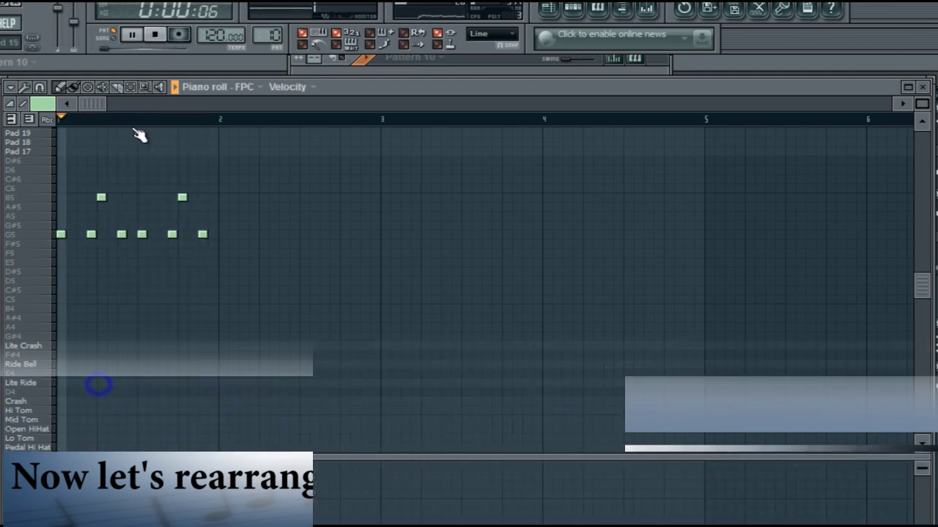
# Move all remaining Pattern 10 notes down together so they play Kick Drum and Snare 1, and close the piano roll.
pyautogui.click(130, 87)
pyautogui.moveTo(253, 310); pyautogui.dragTo(52, 184)
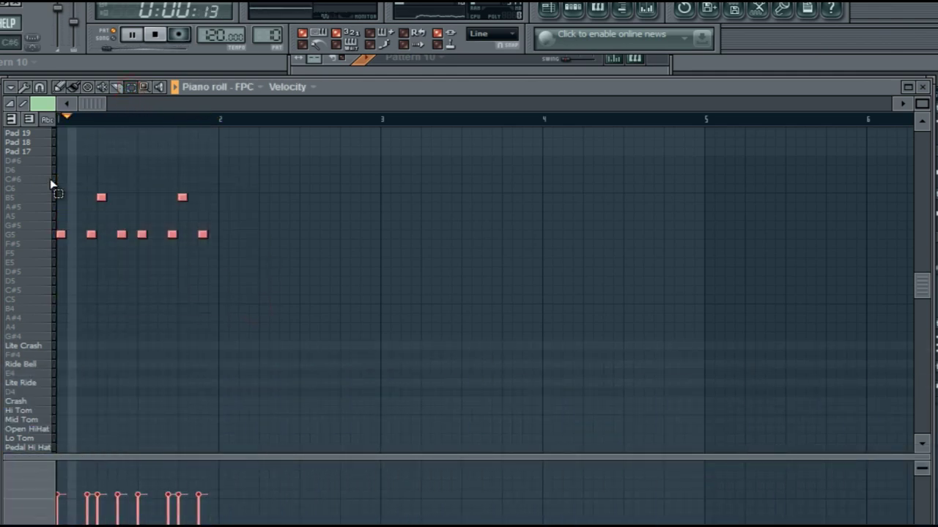
pyautogui.moveTo(60, 235); pyautogui.dragTo(58, 309)
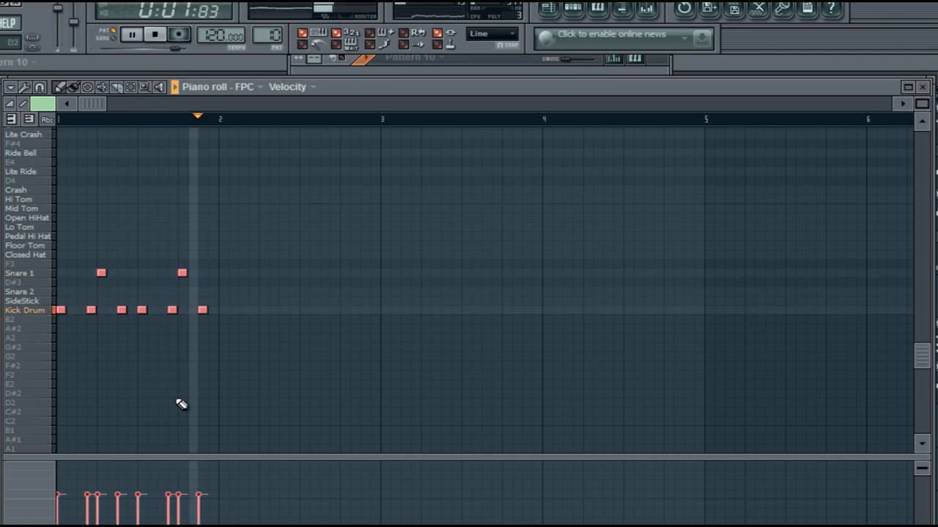
pyautogui.click(924, 88)
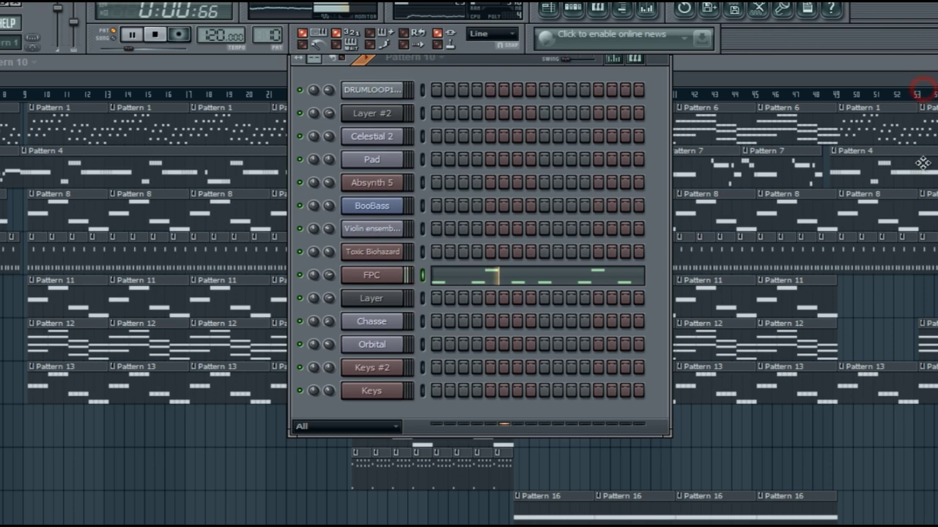
# In Pattern 15's FPC piano roll, delete the B5 note and the Pad 24 notes, and move the remaining notes down together to lower rows.
pyautogui.doubleClick(362, 470)
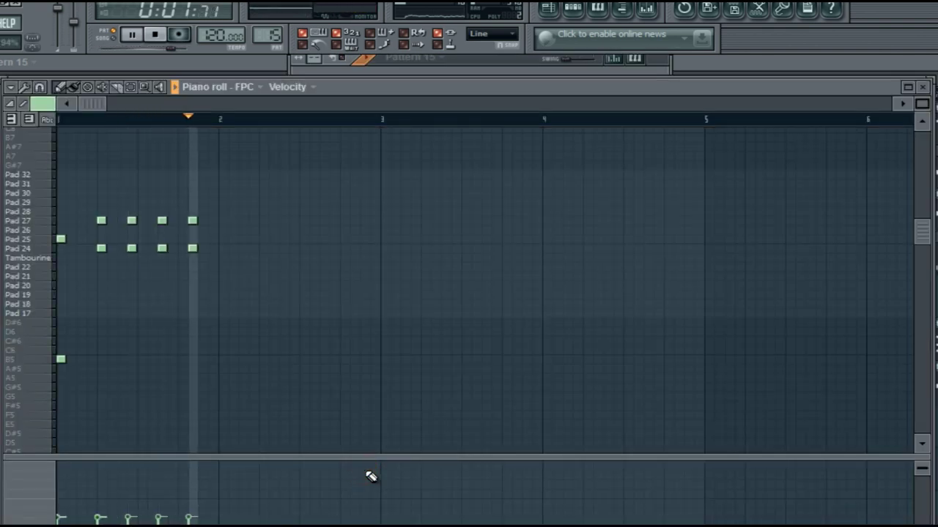
pyautogui.rightClick(60, 359)
pyautogui.rightClick(211, 249)
pyautogui.rightClick(162, 248)
pyautogui.rightClick(131, 248)
pyautogui.rightClick(101, 248)
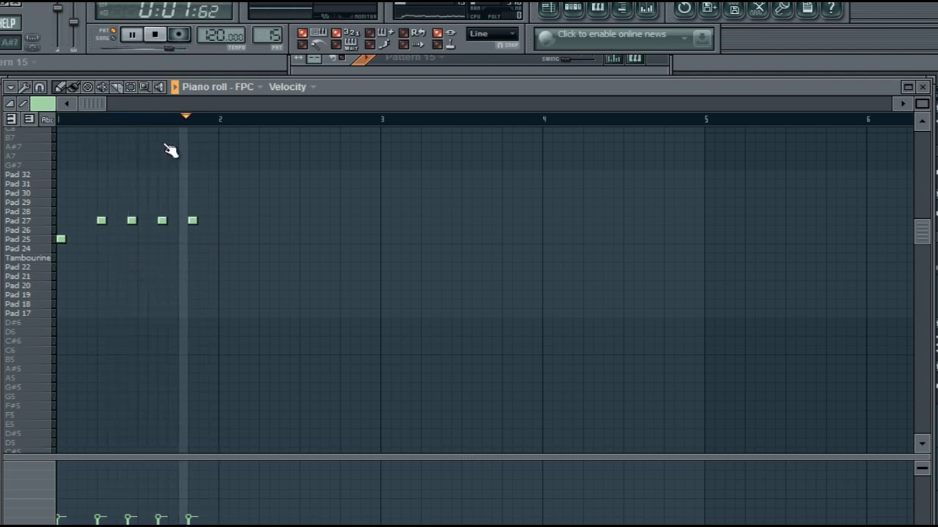
pyautogui.moveTo(256, 314); pyautogui.dragTo(54, 203)
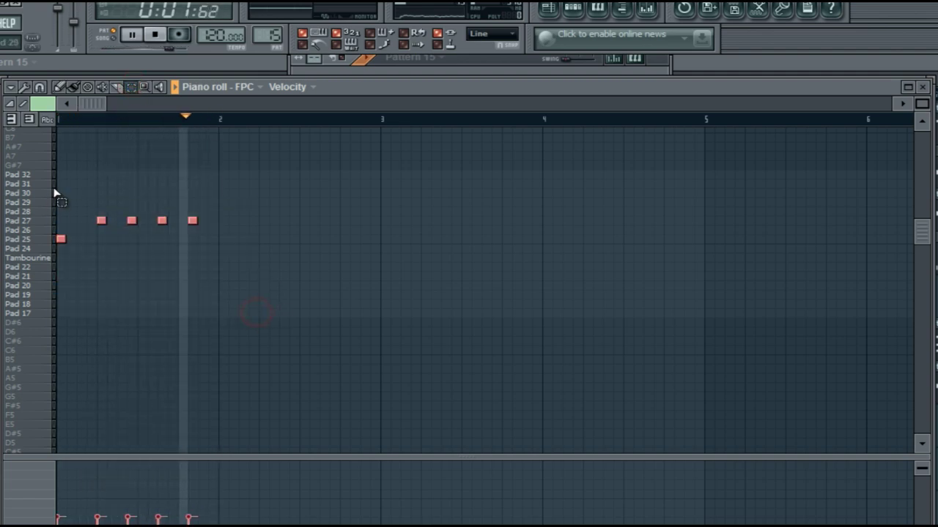
pyautogui.moveTo(61, 240)
pyautogui.mouseDown()
pyautogui.moveTo(54, 471)
pyautogui.moveTo(57, 366)
pyautogui.mouseUp()
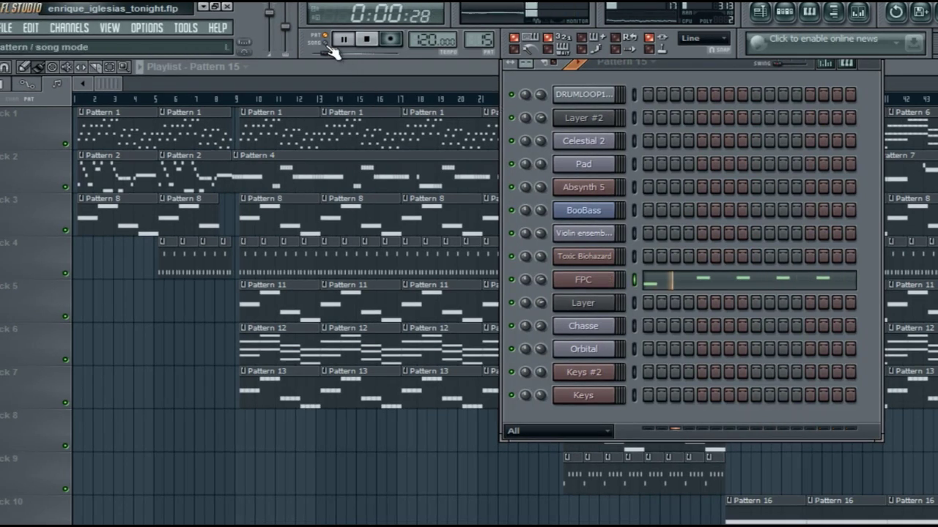
# Switch to song mode, play the arrangement from between bars 4 and 5 to hear the FPC drums, and stop playback.
pyautogui.click(327, 44)
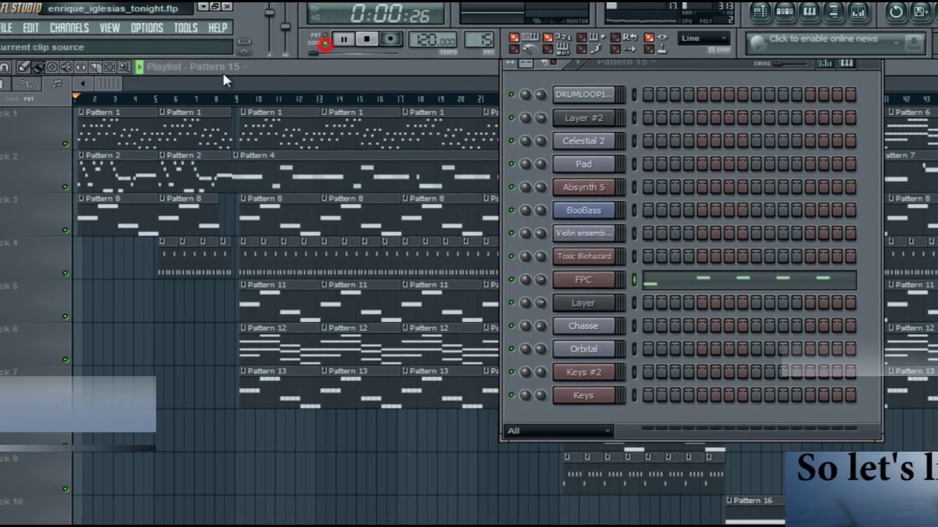
pyautogui.click(146, 97)
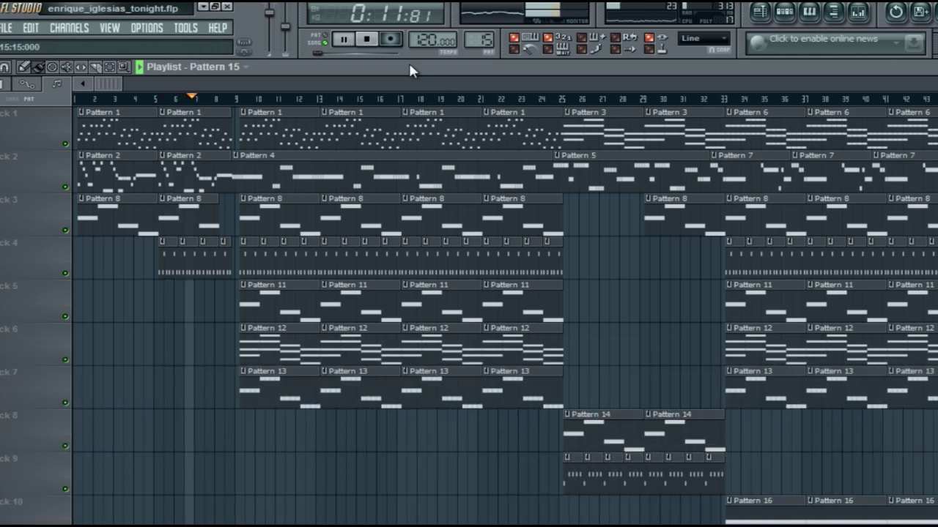
pyautogui.click(367, 38)
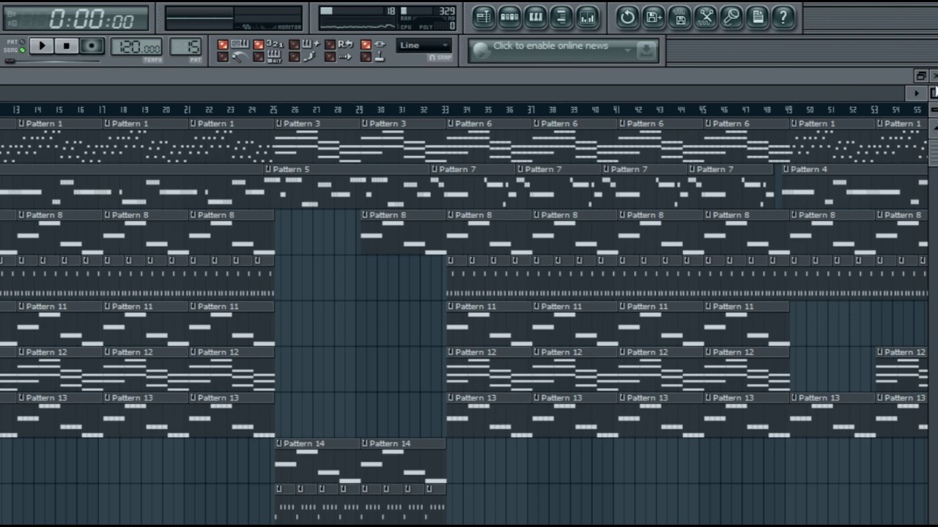
# Close the playlist and run the Prepare for MIDI export macro, accepting the conversion of all channels to MIDI Out.
pyautogui.click(934, 75)
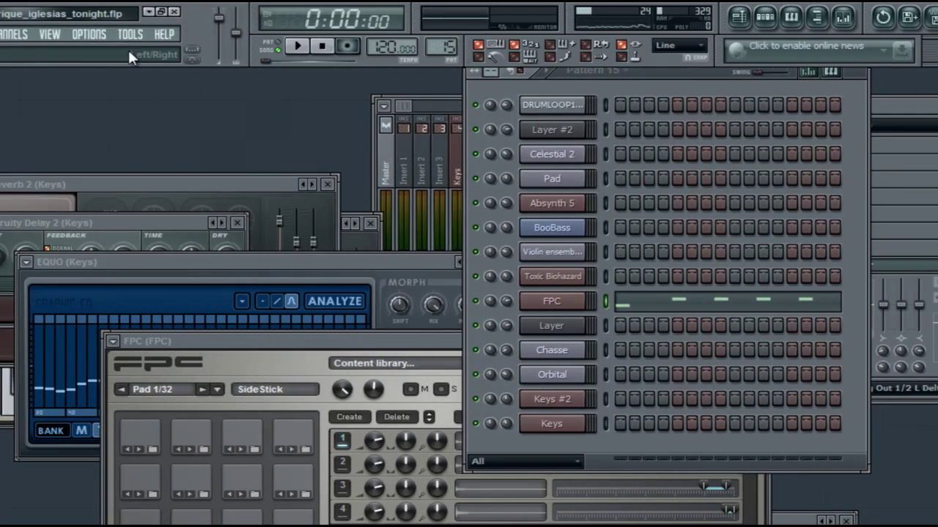
pyautogui.click(134, 35)
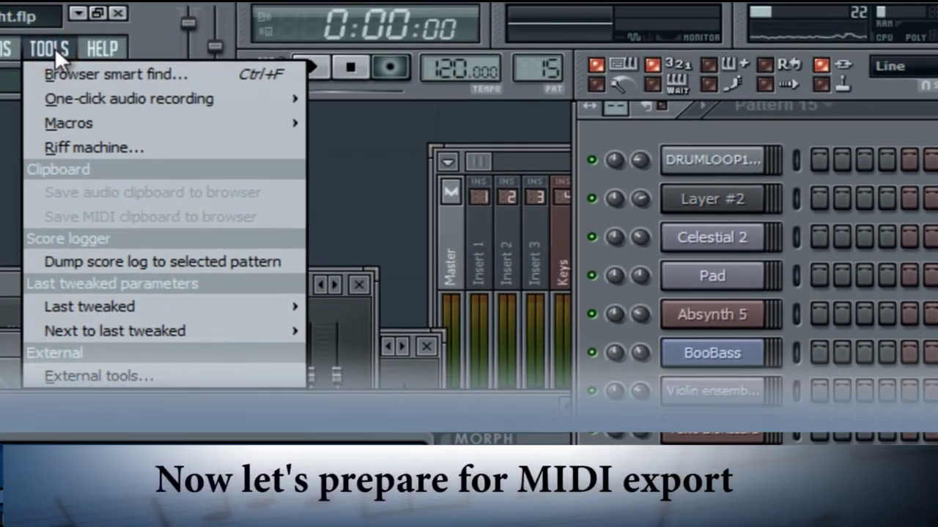
pyautogui.moveTo(71, 119)
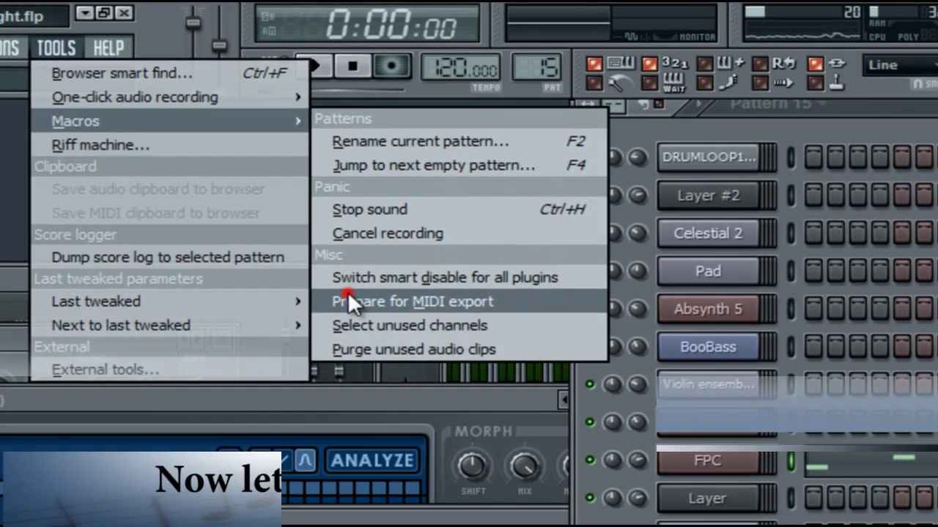
pyautogui.click(347, 297)
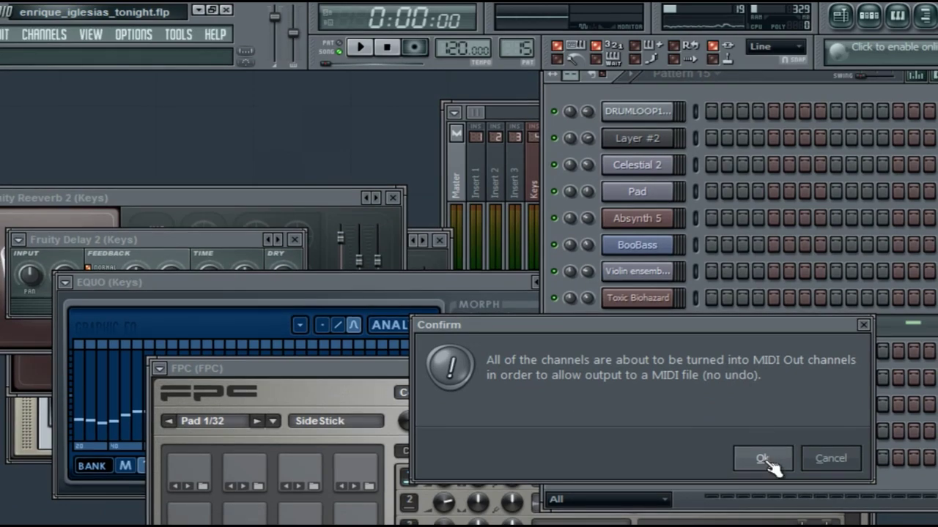
pyautogui.click(763, 459)
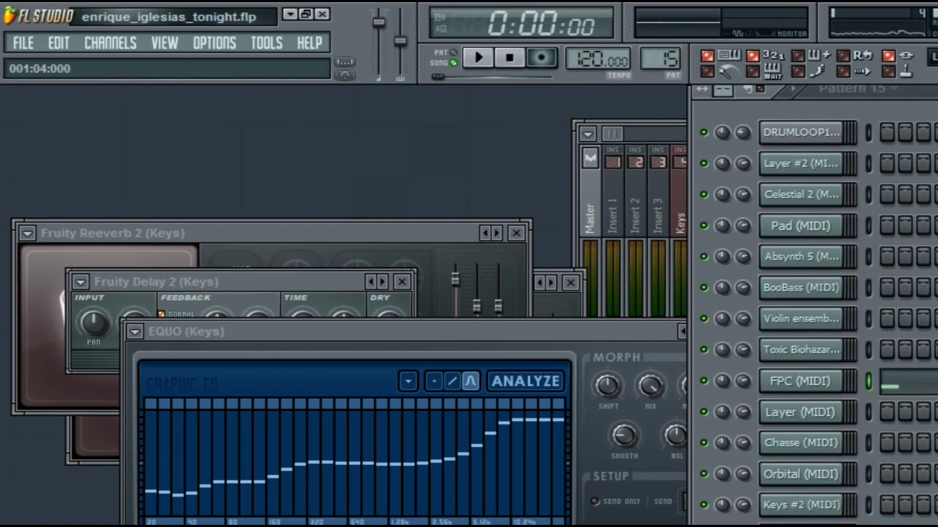
# Export the project as the MIDI file enrique_iglesias_tonight.mid in the enrique_iglesias_tonight folder, keeping the default rendering settings.
pyautogui.click(21, 46)
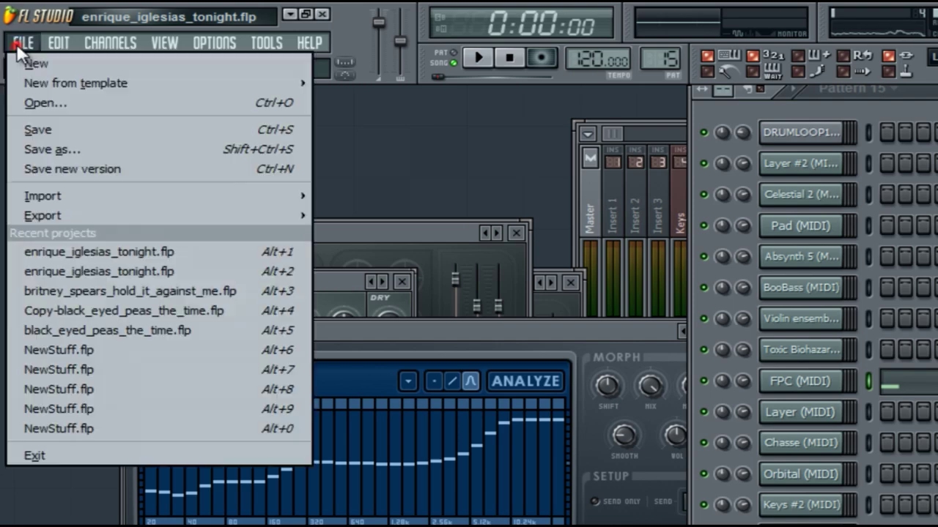
pyautogui.moveTo(110, 214)
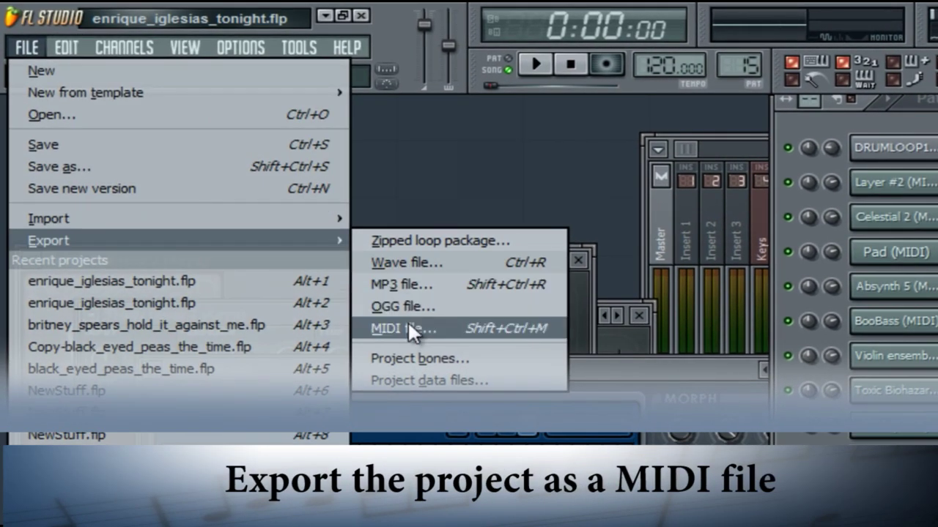
pyautogui.click(408, 327)
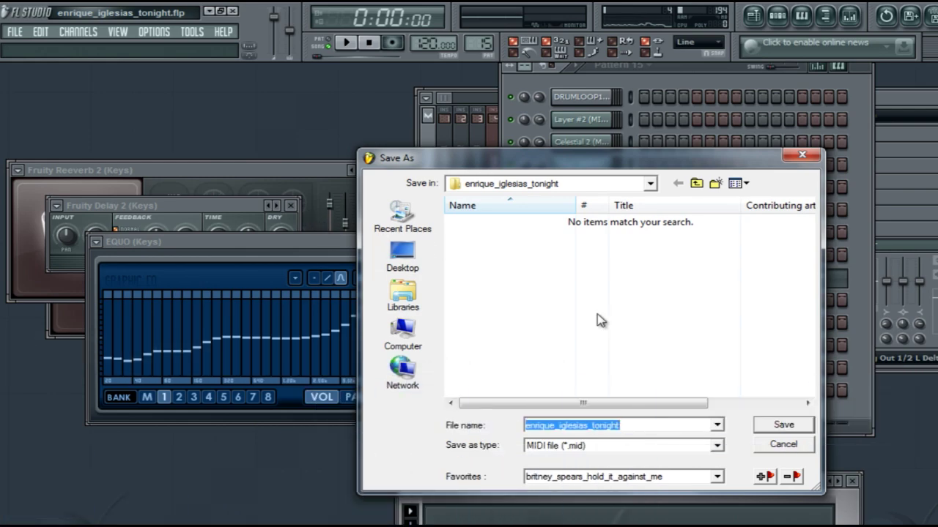
pyautogui.click(784, 427)
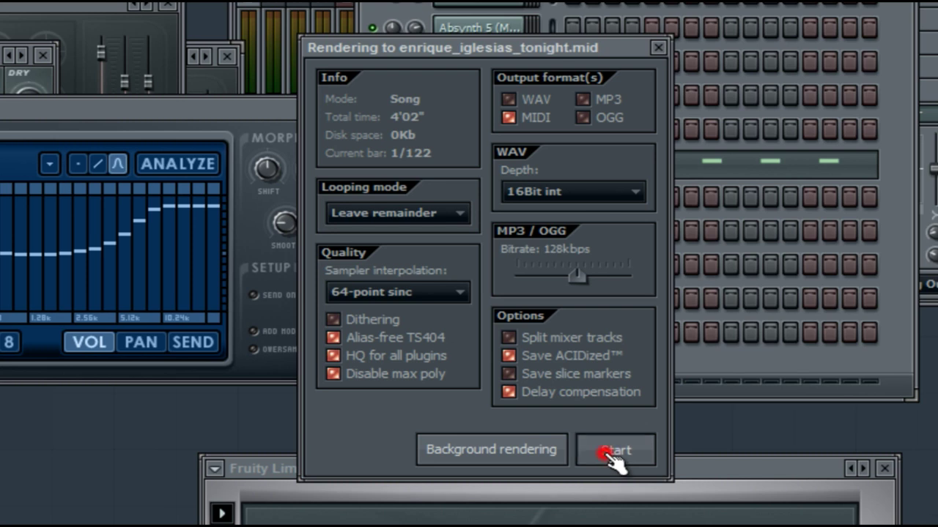
pyautogui.click(605, 454)
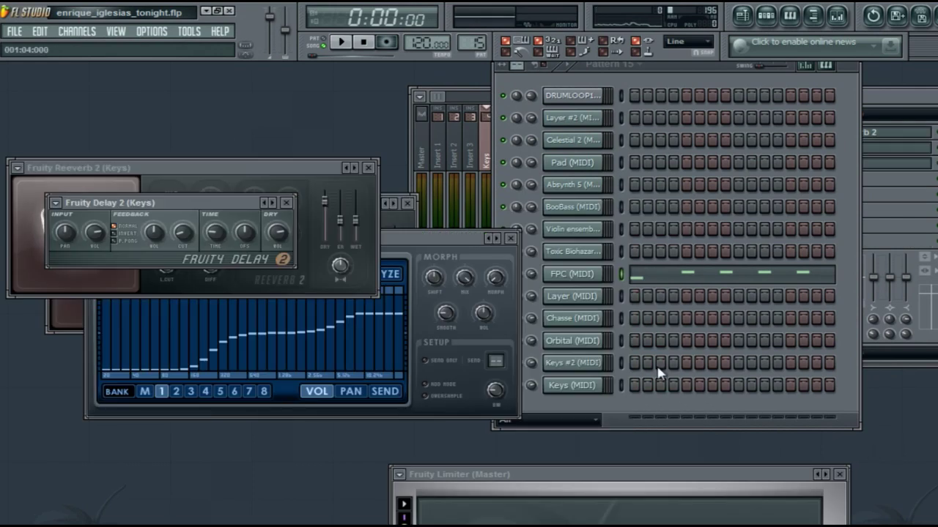
# Close the project without saving the changes to enrique_iglesias_tonight.flp.
pyautogui.click(231, 11)
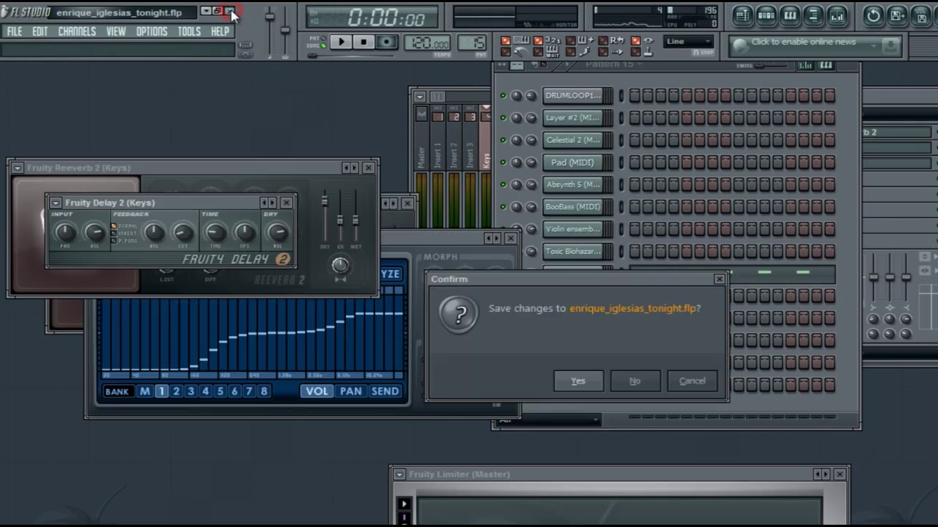
pyautogui.click(630, 387)
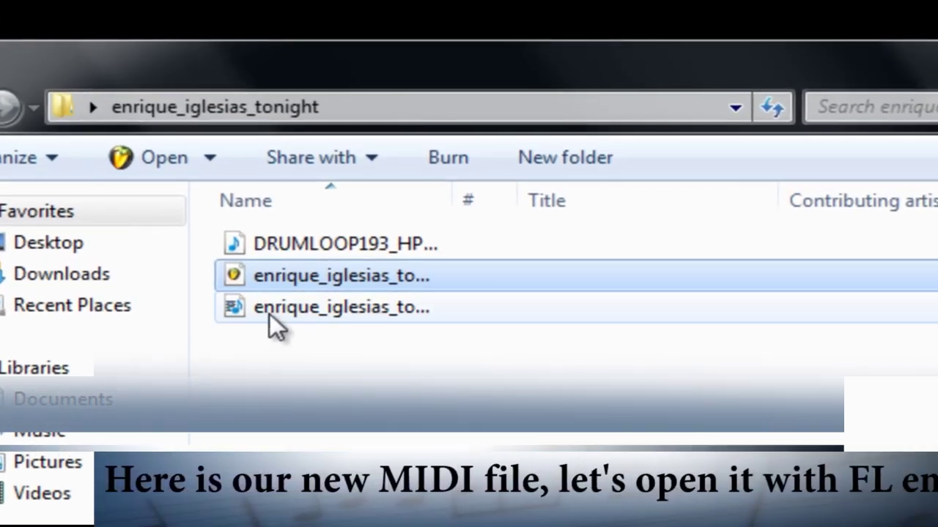
# Open the exported enrique_iglesias_tonight MIDI file with FL Studio engine launcher, importing all tracks and channels with the default import options.
pyautogui.rightClick(273, 311)
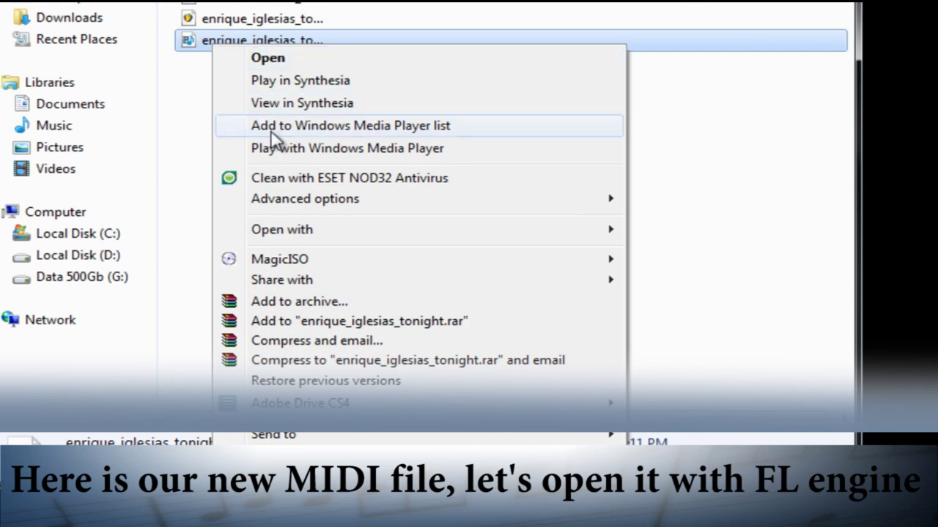
pyautogui.moveTo(311, 233)
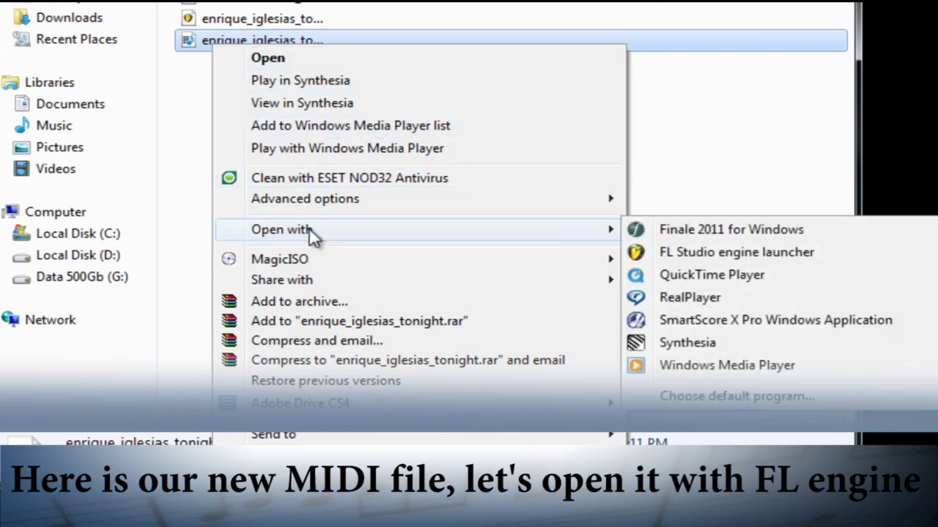
pyautogui.click(673, 255)
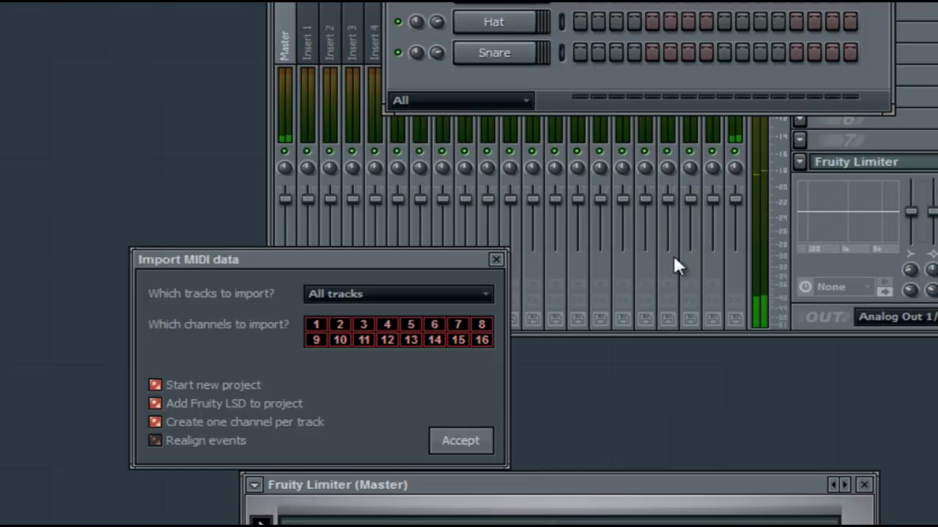
pyautogui.click(461, 442)
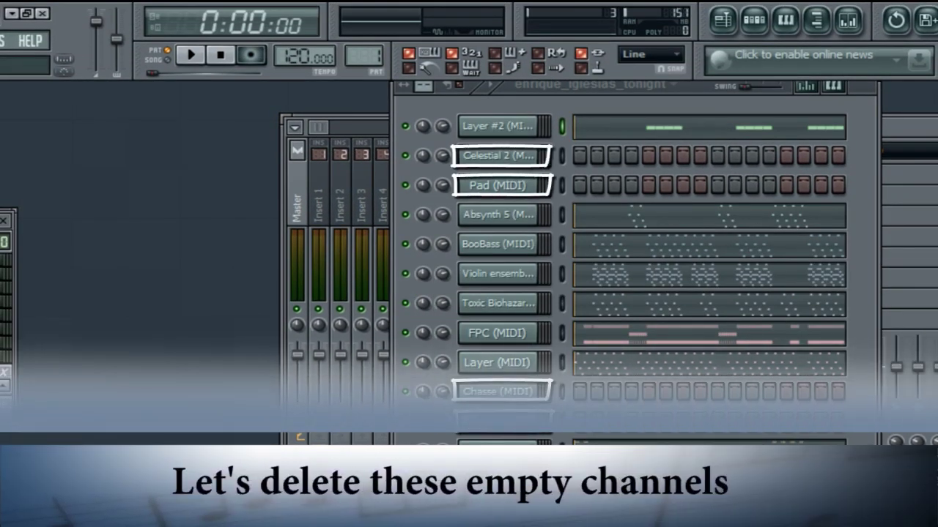
# Delete the empty Celestial 2 (MIDI) and Pad (MIDI) channels, confirming each deletion.
pyautogui.rightClick(524, 155)
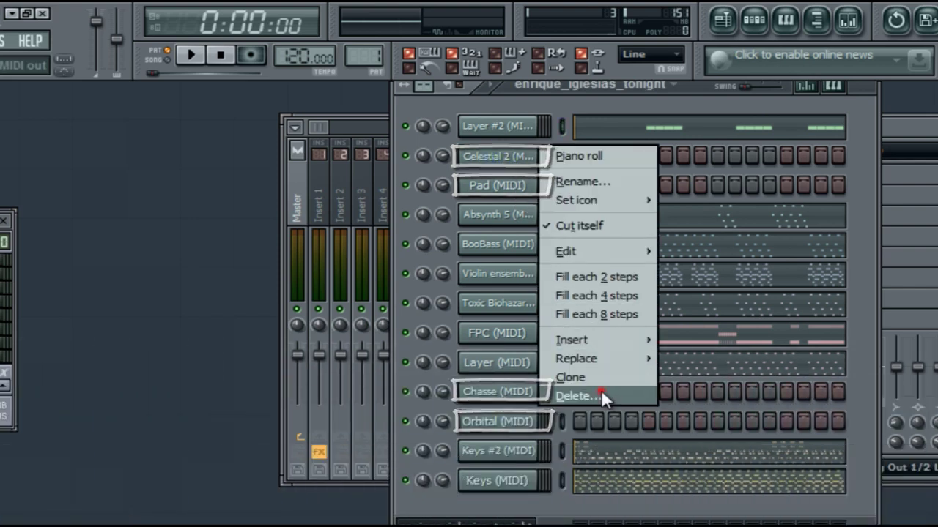
pyautogui.click(601, 396)
pyautogui.click(609, 504)
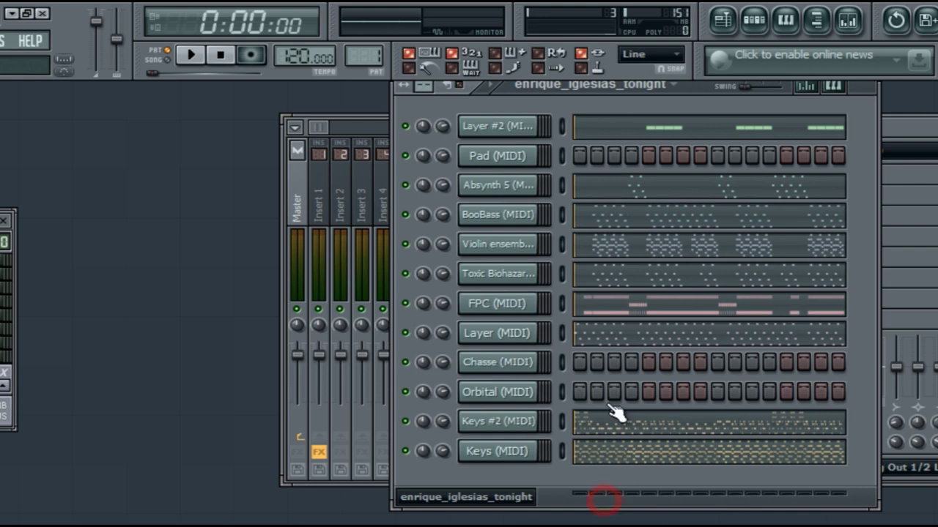
pyautogui.rightClick(506, 154)
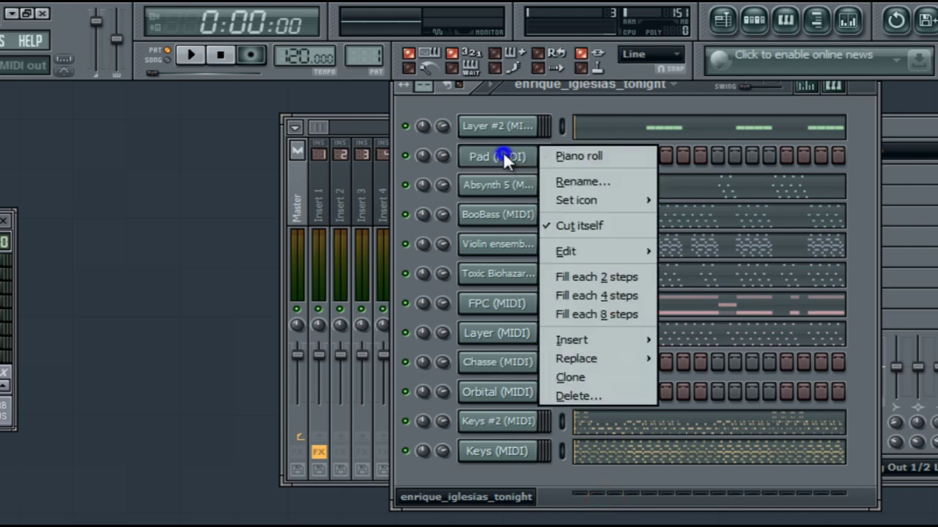
pyautogui.click(605, 395)
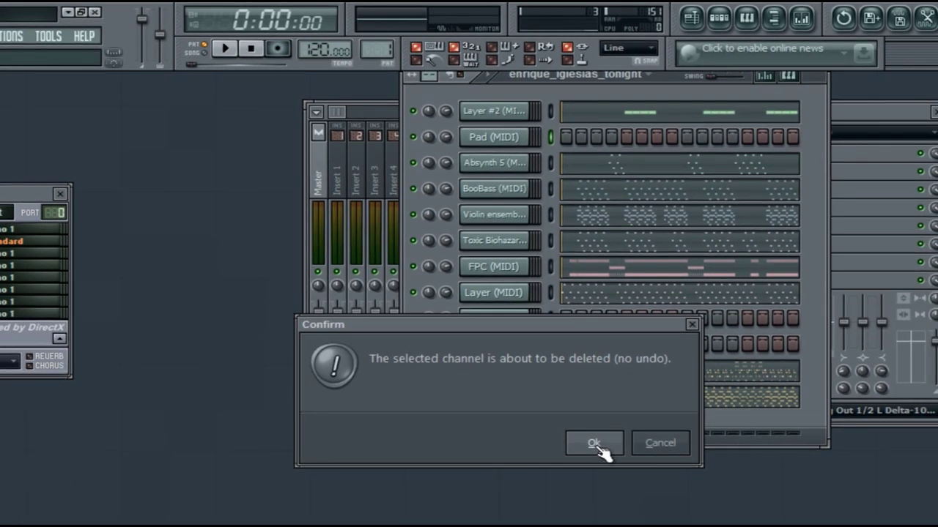
pyautogui.click(594, 444)
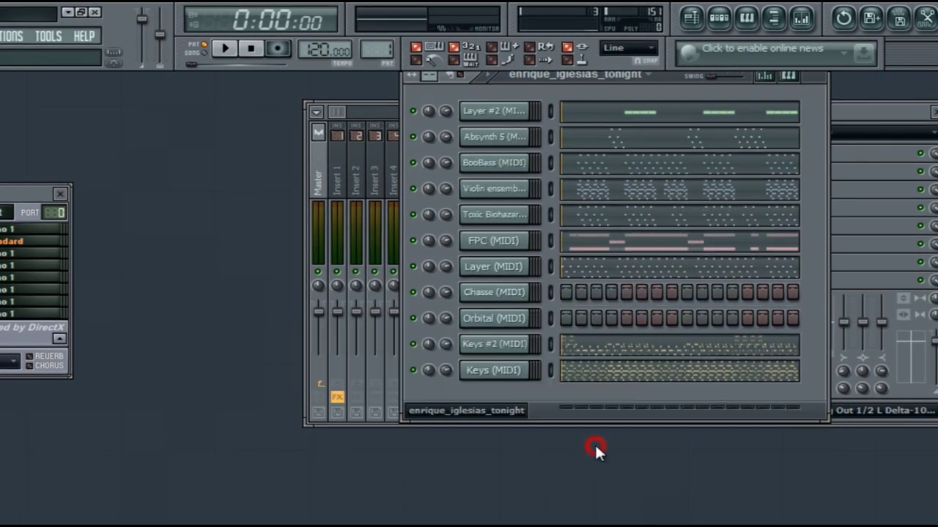
# Delete the empty Chasse (MIDI) and Orbital (MIDI) channels, confirming each deletion.
pyautogui.rightClick(506, 296)
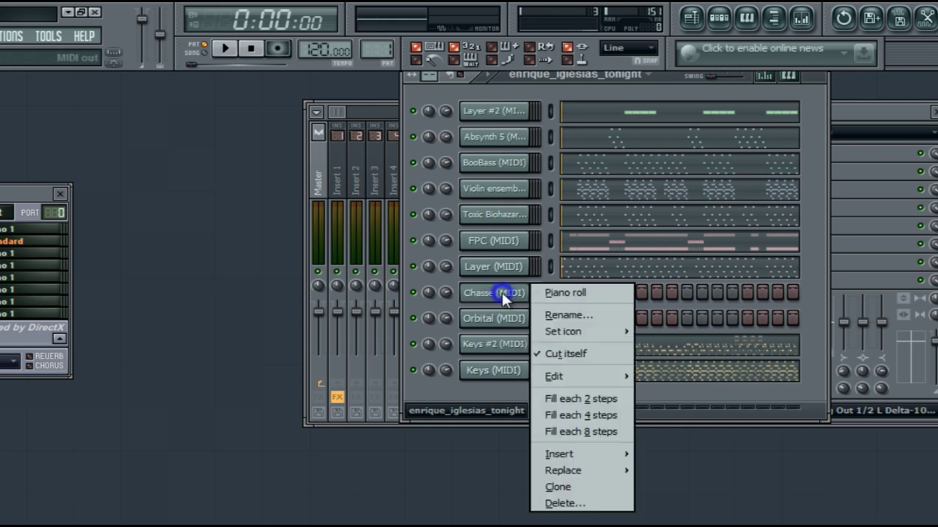
pyautogui.click(564, 503)
pyautogui.click(594, 444)
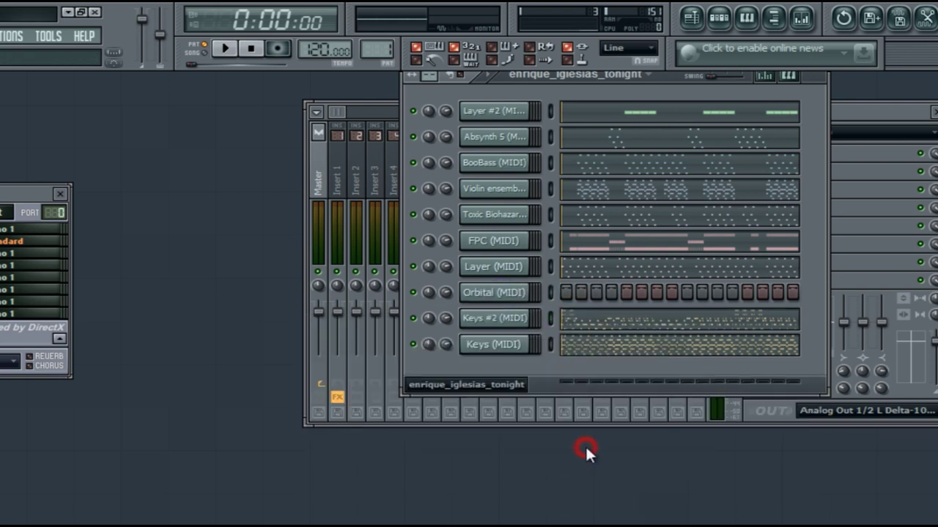
pyautogui.rightClick(507, 292)
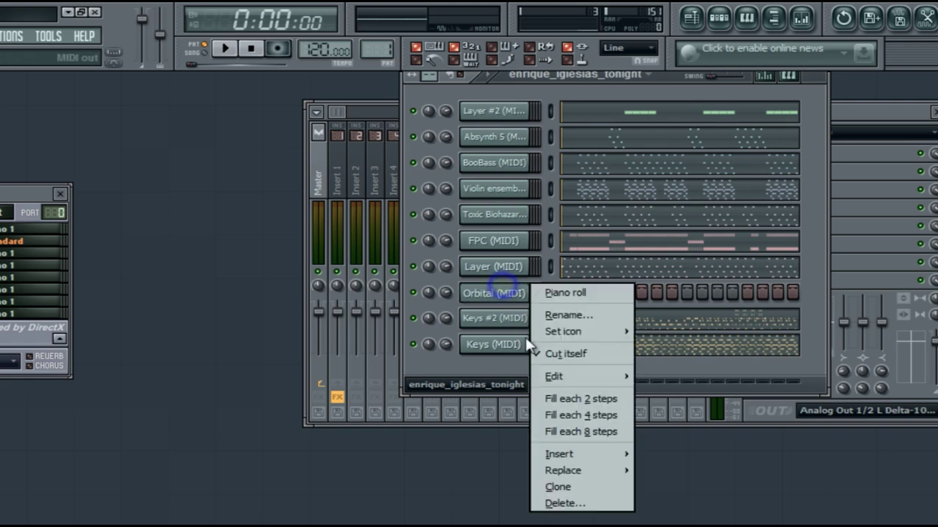
pyautogui.click(551, 504)
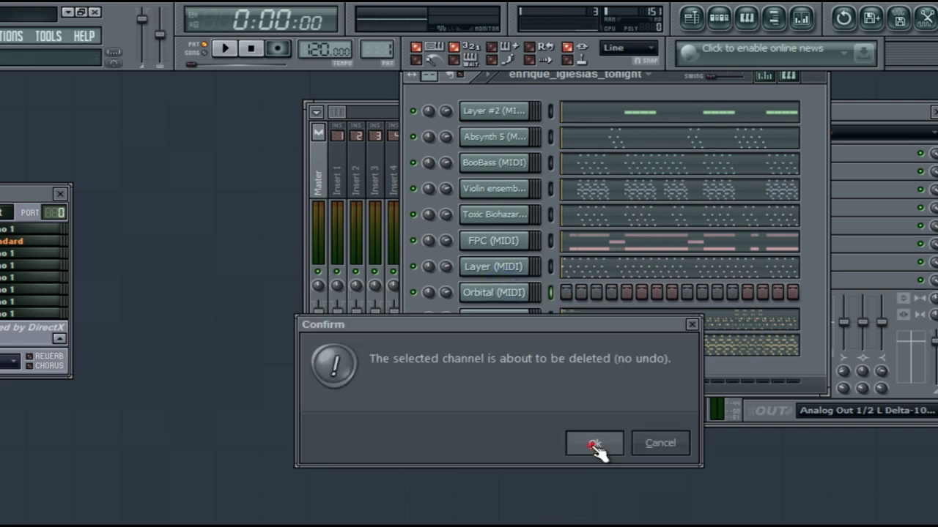
pyautogui.click(594, 444)
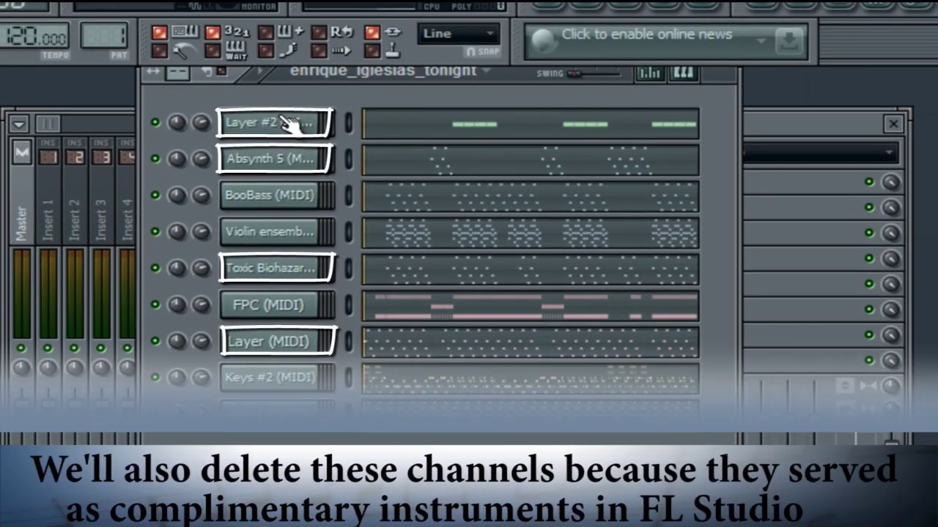
# Delete the complementary Layer #2 and Absynth 5 channels, confirming each deletion.
pyautogui.rightClick(282, 123)
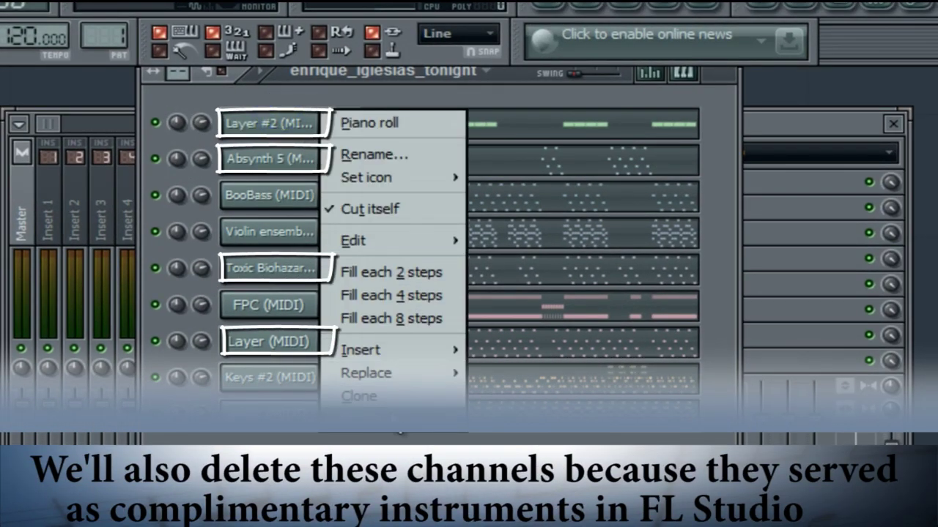
pyautogui.click(400, 425)
pyautogui.click(554, 456)
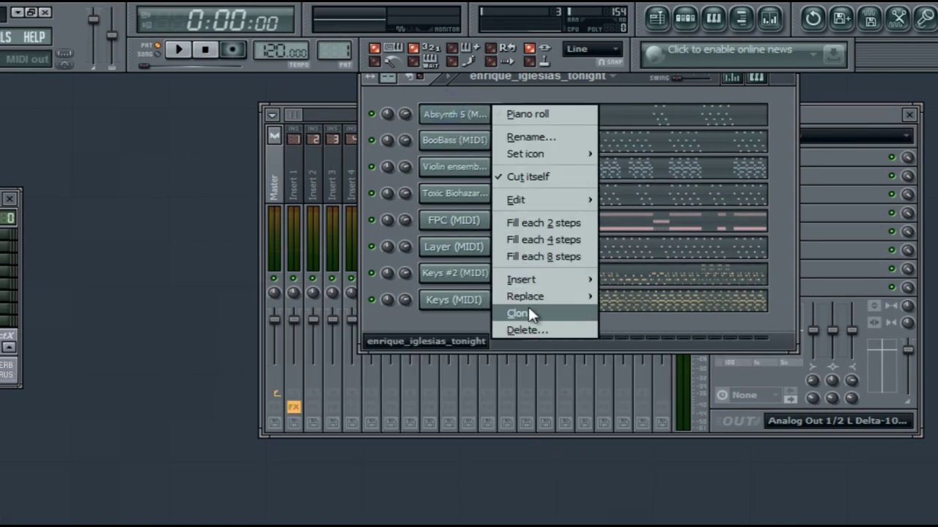
pyautogui.click(531, 329)
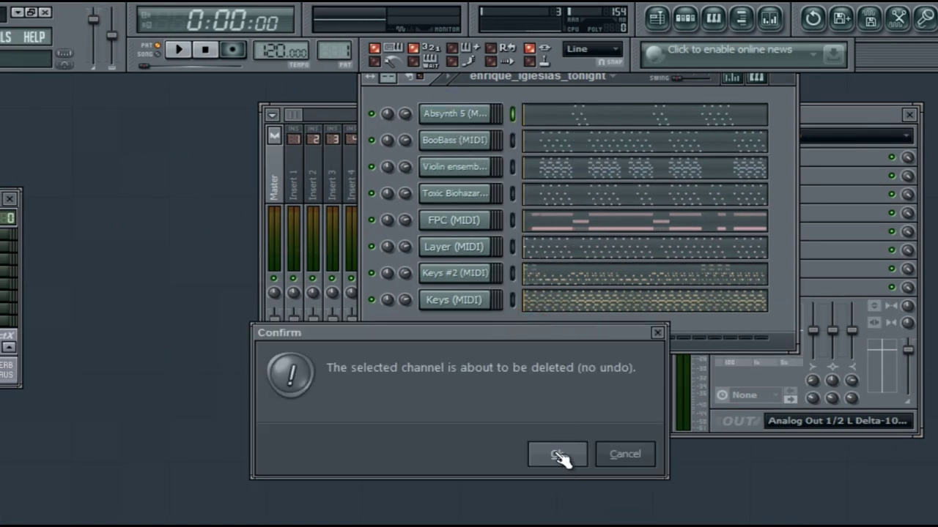
pyautogui.click(559, 456)
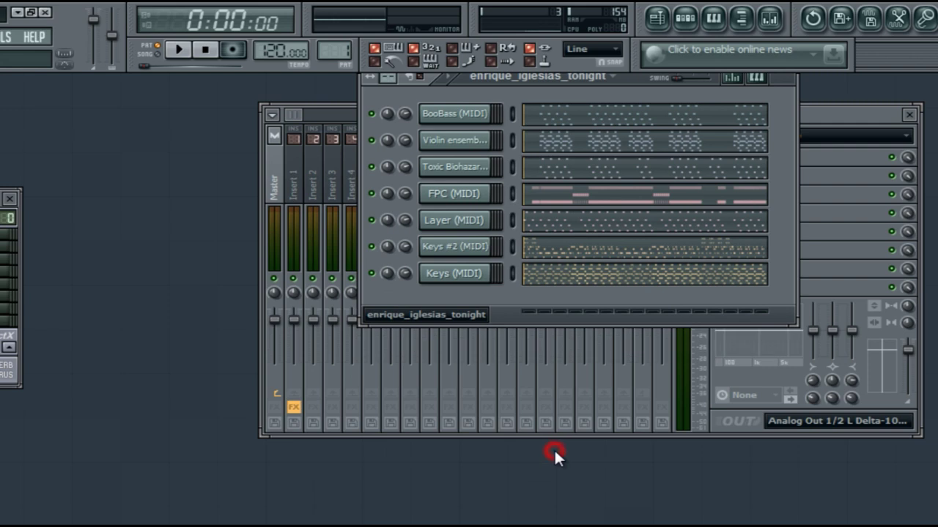
# Delete the complementary Toxic Biohazard and Layer (MIDI) channels, confirming each deletion.
pyautogui.rightClick(452, 167)
pyautogui.click(527, 383)
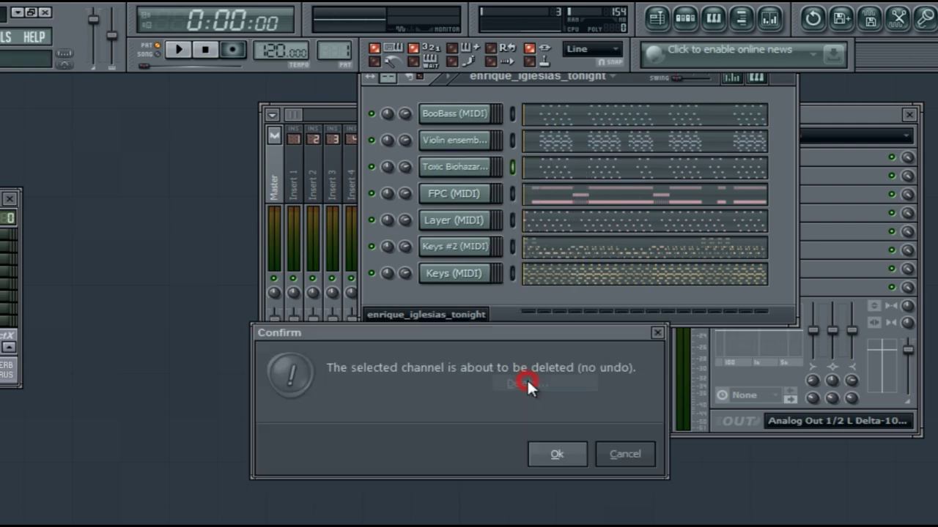
pyautogui.click(559, 454)
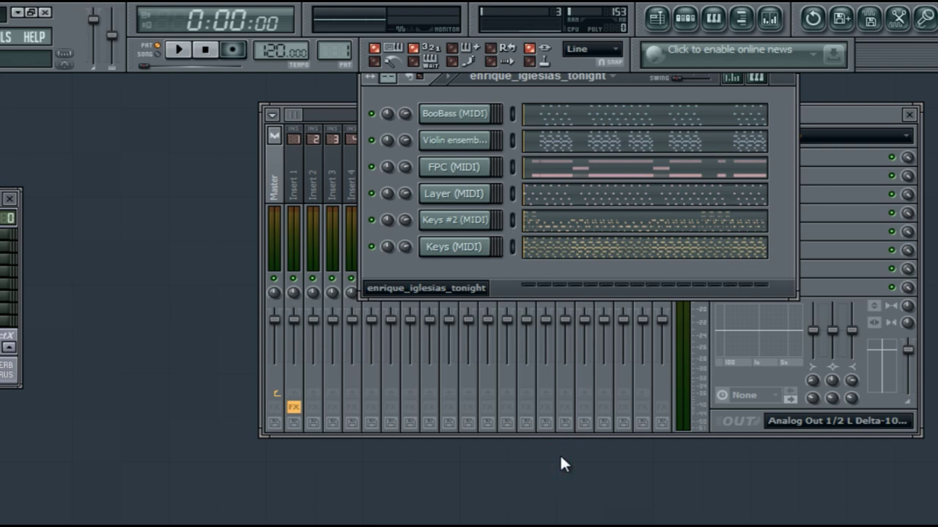
pyautogui.rightClick(448, 196)
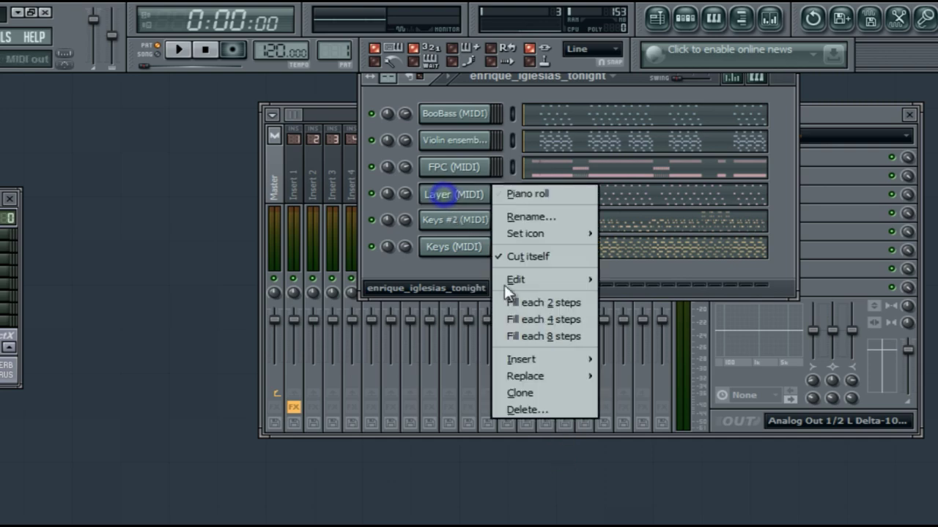
pyautogui.click(534, 409)
pyautogui.click(553, 455)
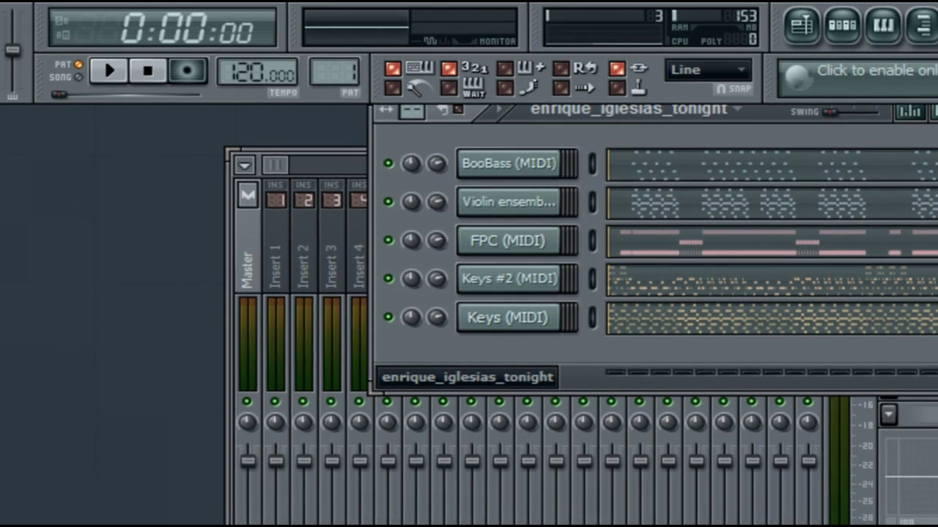
# Play the pattern to hear the remaining channels, stop it, and set the BooBass (MIDI) channel's patch to Electric Bass (finger).
pyautogui.click(110, 72)
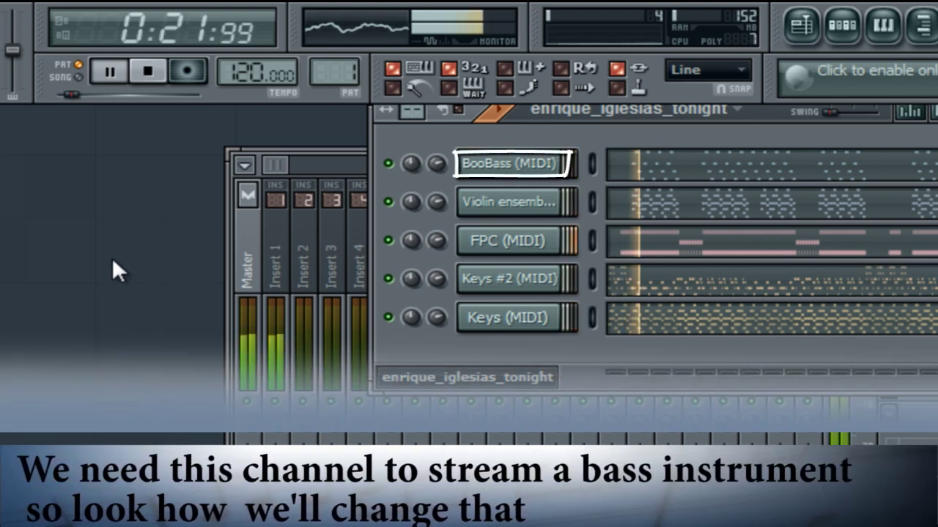
pyautogui.click(148, 71)
pyautogui.click(497, 163)
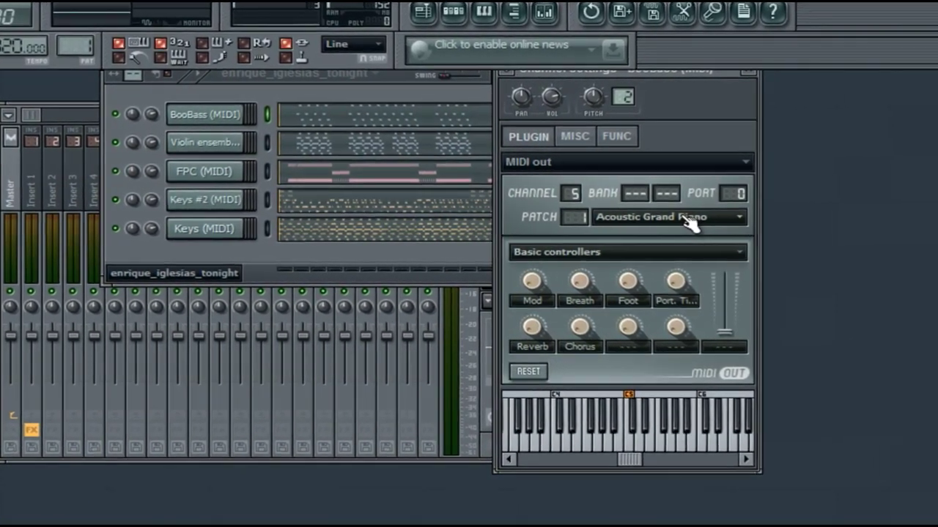
pyautogui.click(685, 217)
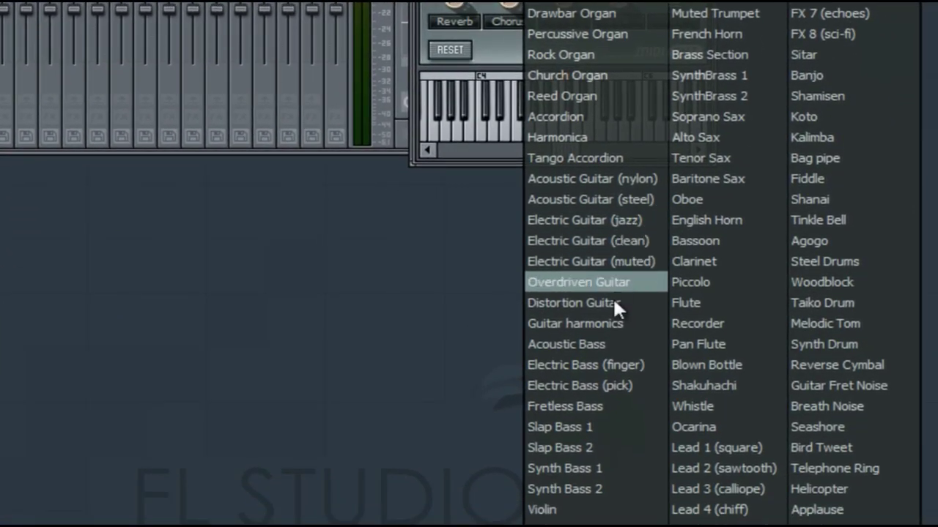
pyautogui.click(617, 366)
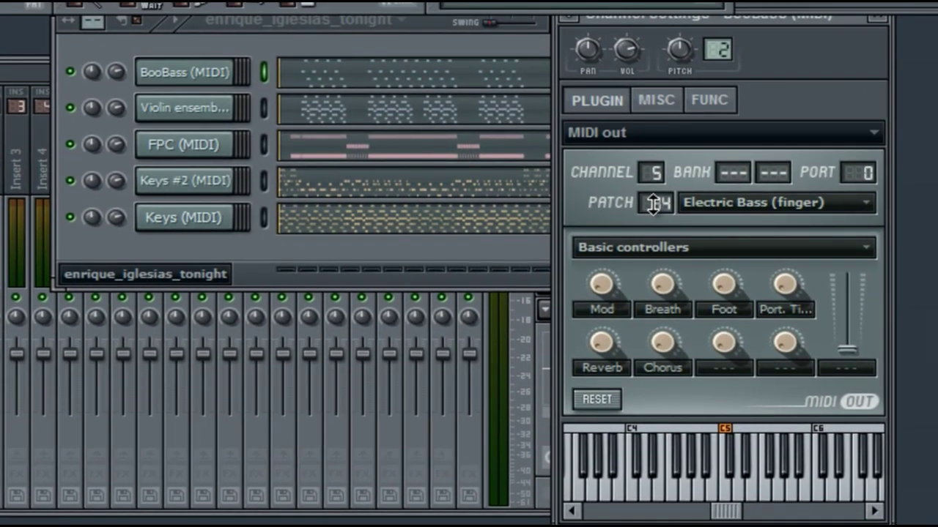
# Edit the events of BooBass's patch setting and insert the current controller value into them.
pyautogui.rightClick(635, 157)
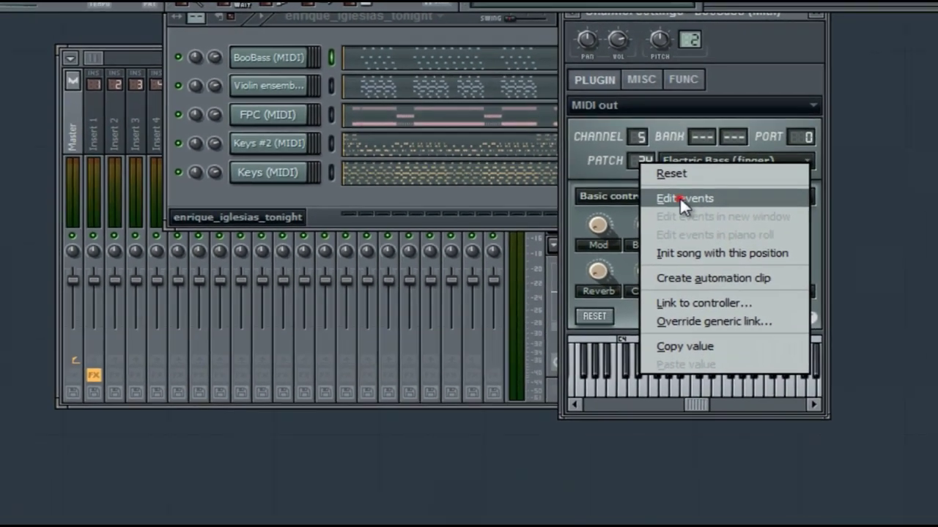
pyautogui.click(712, 242)
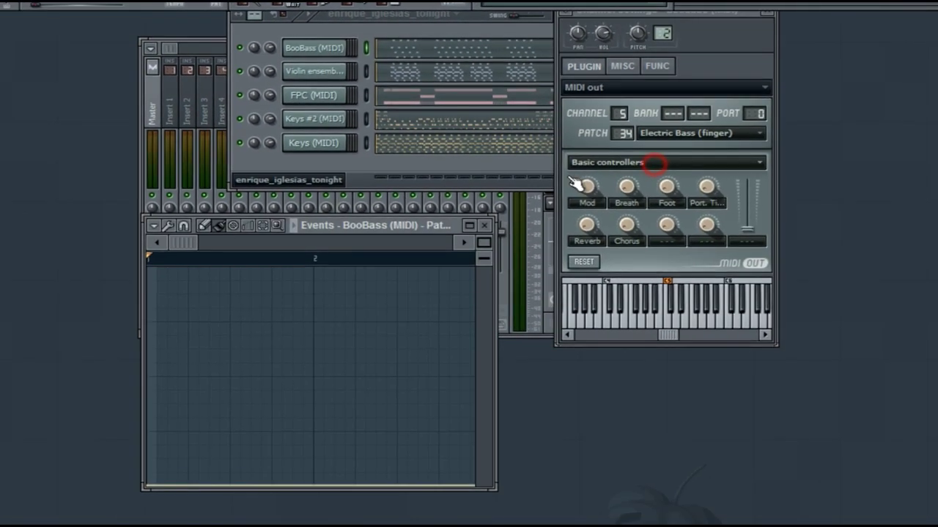
pyautogui.click(154, 227)
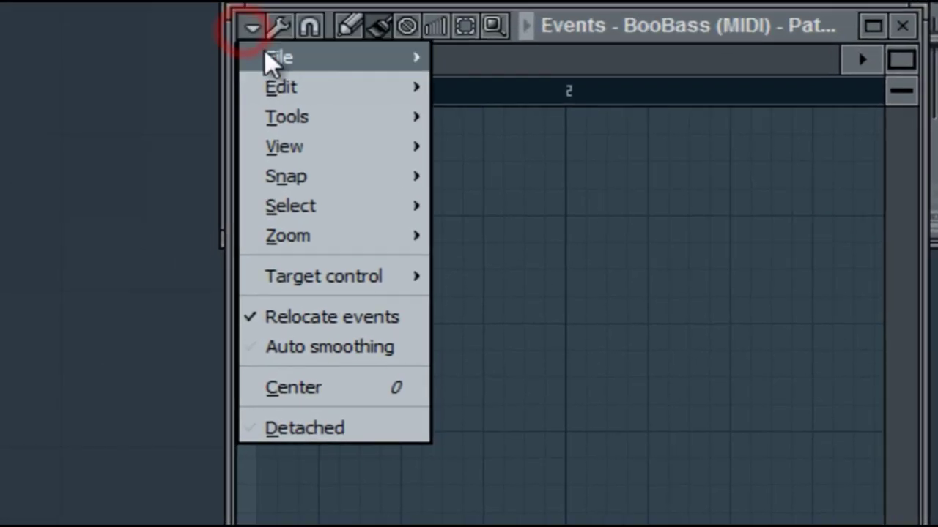
pyautogui.moveTo(171, 256)
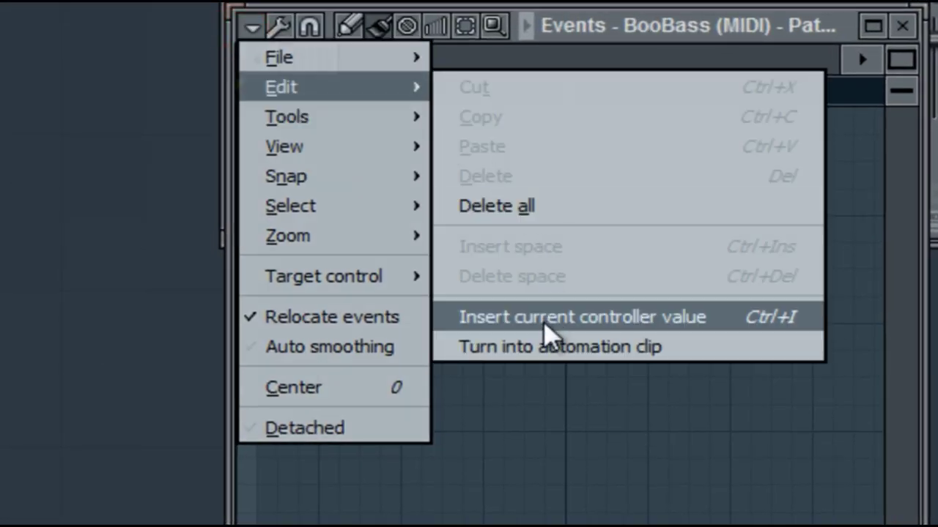
pyautogui.click(545, 322)
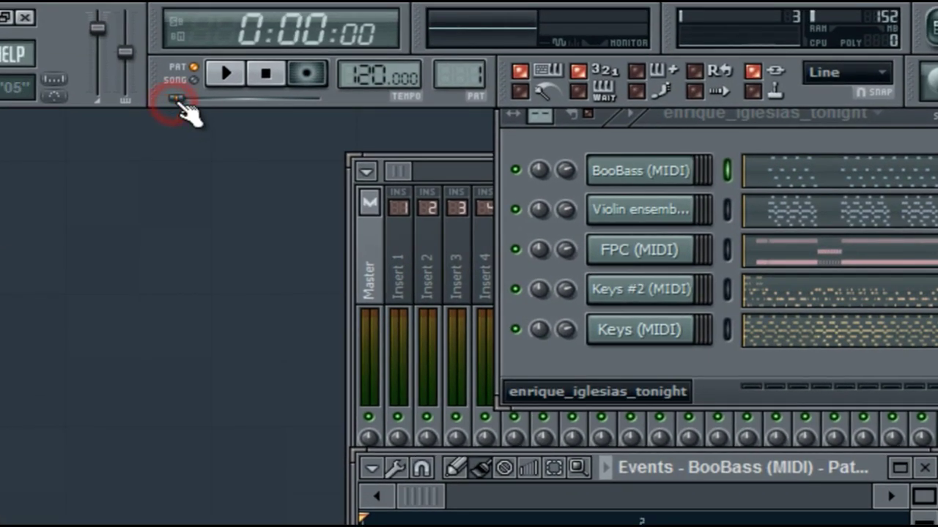
# Play the pattern from shortly after its start and mute the Keys, Keys #2, FPC and Violin ensemble channels, leaving only BooBass playing.
pyautogui.moveTo(182, 102)
pyautogui.mouseDown()
pyautogui.moveTo(198, 106)
pyautogui.moveTo(183, 115)
pyautogui.mouseUp()
pyautogui.click(222, 74)
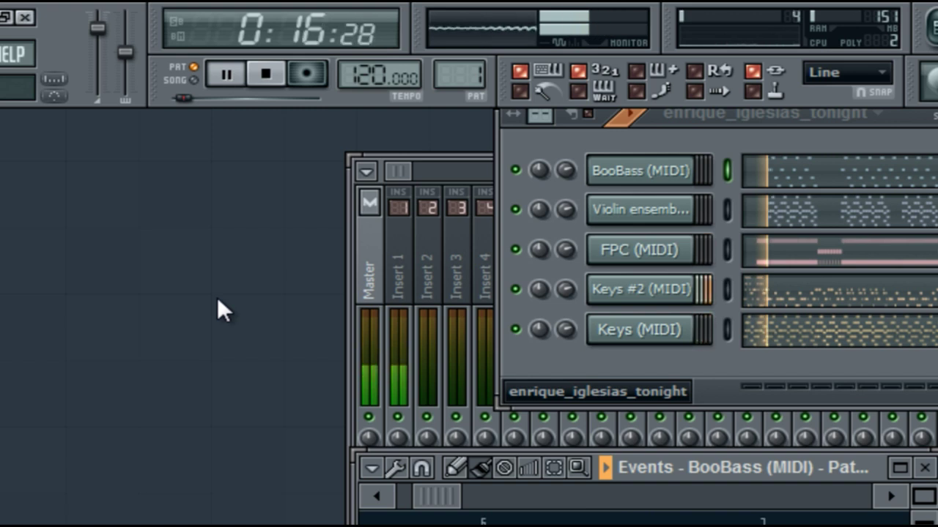
pyautogui.click(515, 330)
pyautogui.click(515, 289)
pyautogui.click(515, 250)
pyautogui.click(515, 210)
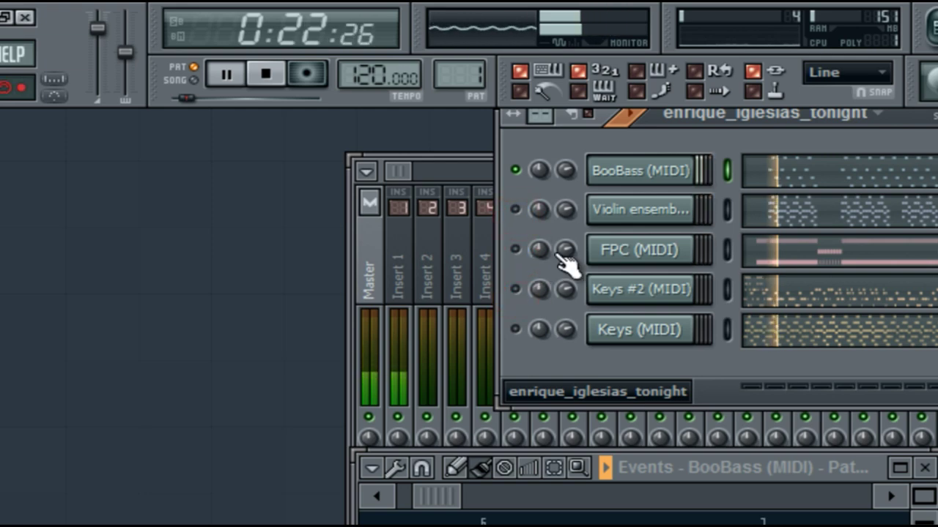
# Select the BooBass (MIDI) notes from bar 9 to bar 65 in the piano roll, transpose them down one octave, and close it.
pyautogui.rightClick(644, 170)
pyautogui.click(712, 167)
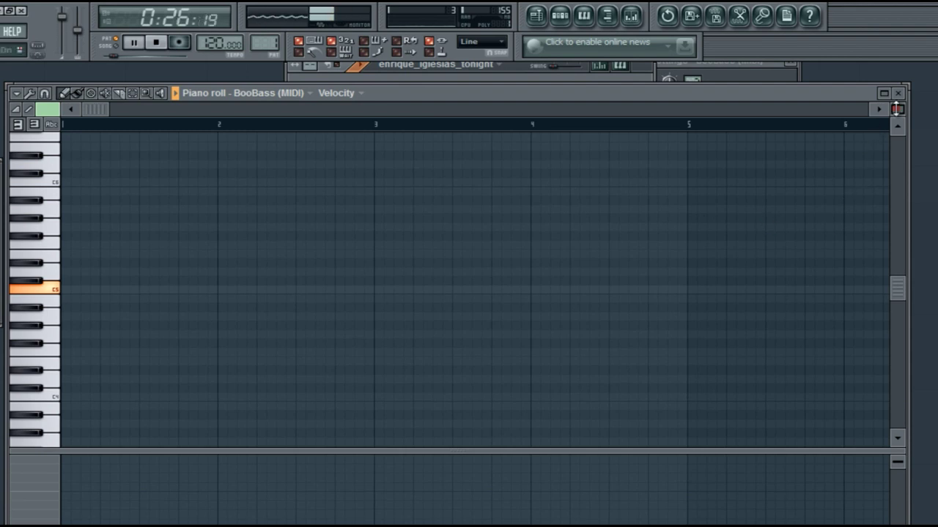
pyautogui.moveTo(895, 109); pyautogui.dragTo(894, 126)
pyautogui.moveTo(103, 110); pyautogui.dragTo(145, 123)
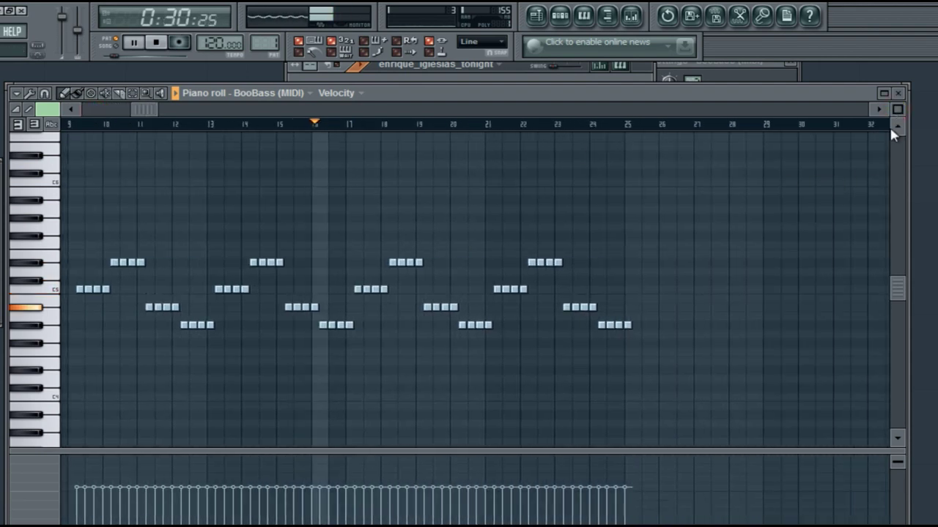
pyautogui.moveTo(897, 108); pyautogui.dragTo(897, 157)
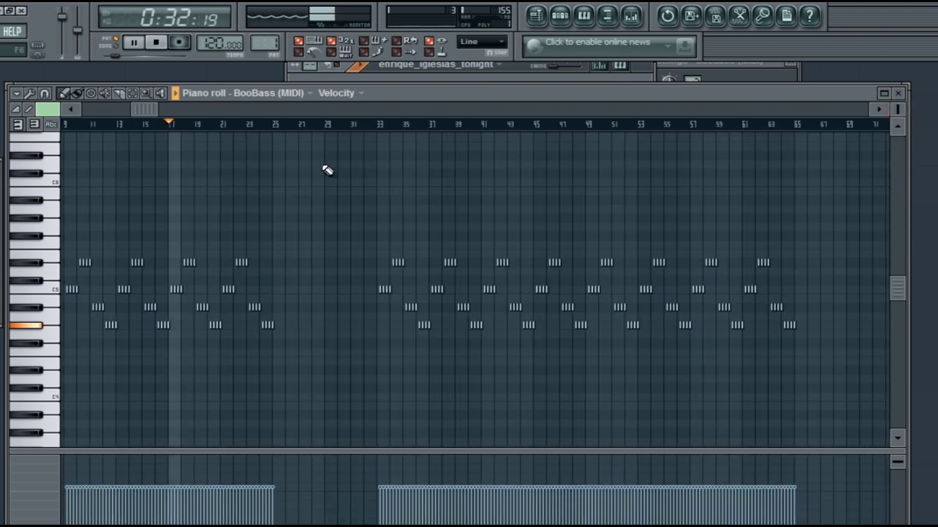
pyautogui.moveTo(837, 400); pyautogui.dragTo(54, 246)
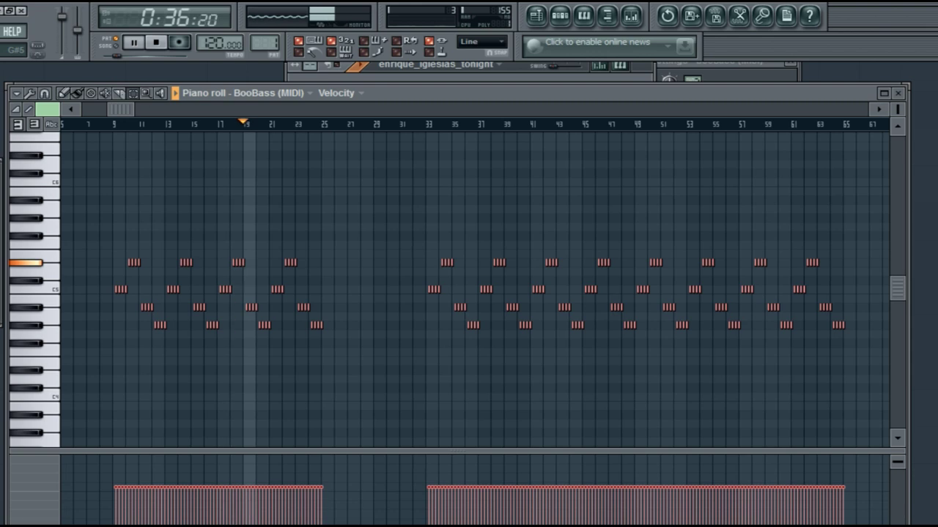
pyautogui.moveTo(897, 109); pyautogui.dragTo(891, 50)
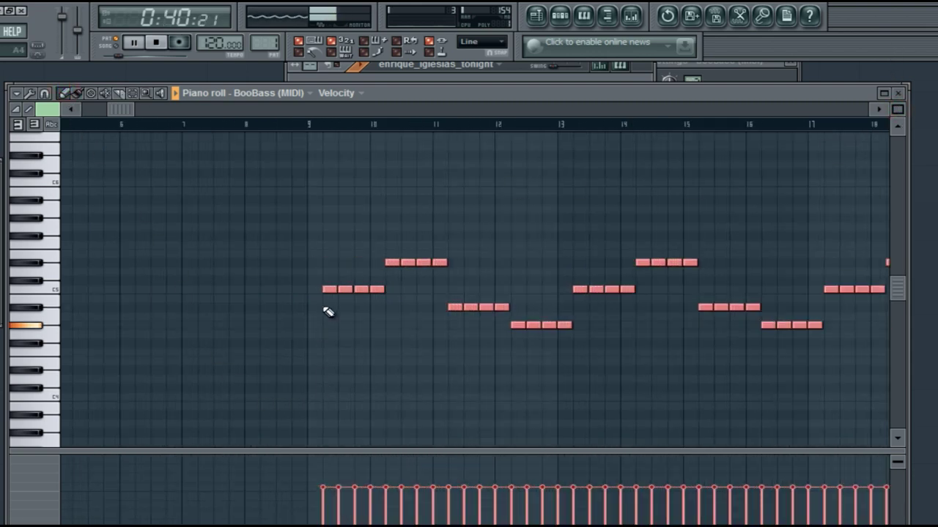
pyautogui.moveTo(327, 288); pyautogui.dragTo(321, 398)
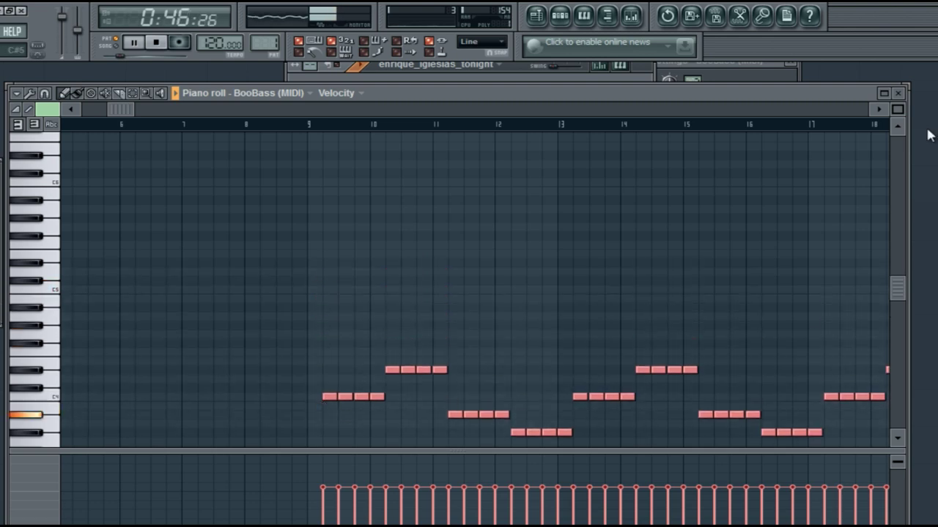
pyautogui.click(900, 94)
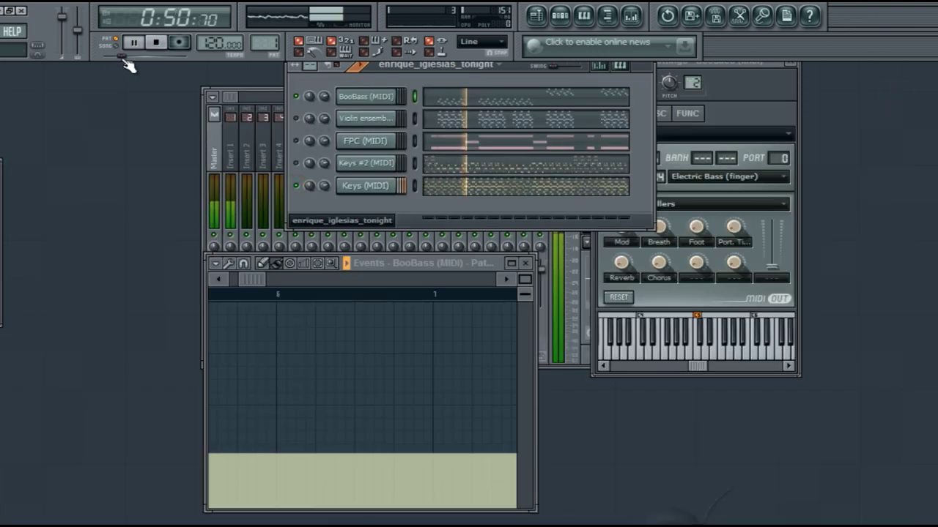
# Move playback back to an earlier position, unmute the Violin ensemble channel, and set its MIDI patch to String Ensemble 2.
pyautogui.moveTo(129, 63); pyautogui.dragTo(109, 63)
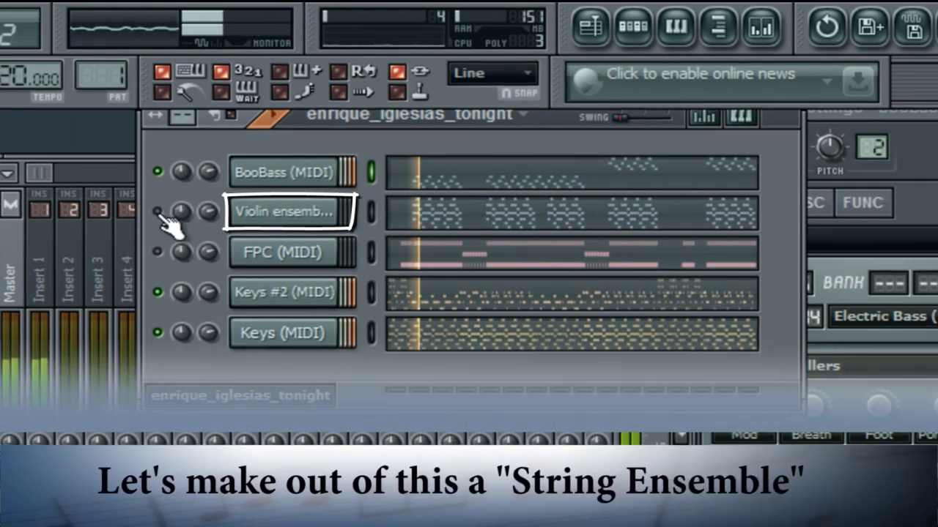
pyautogui.click(156, 213)
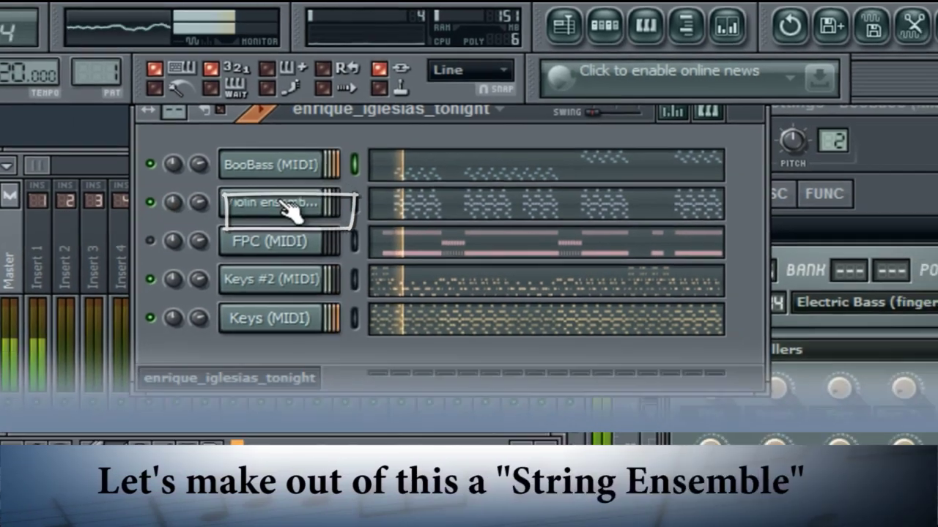
pyautogui.click(300, 214)
pyautogui.click(717, 240)
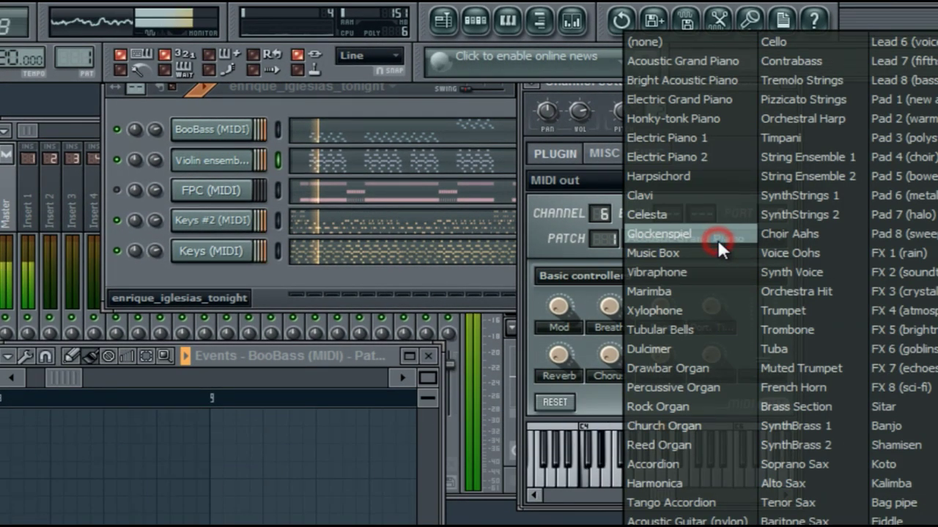
pyautogui.click(778, 179)
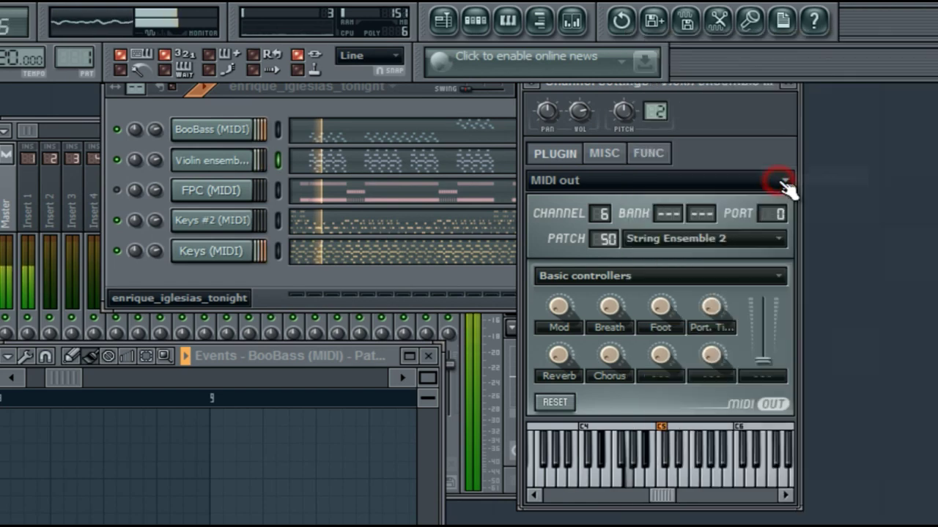
# Edit the events of the Violin ensemble channel's patch setting and insert the current controller value into them.
pyautogui.rightClick(609, 236)
pyautogui.click(630, 271)
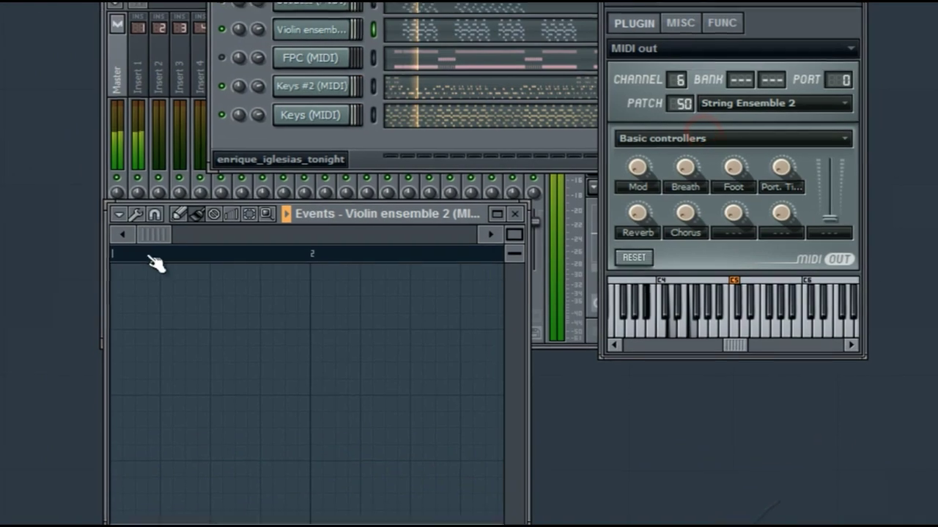
pyautogui.click(120, 213)
pyautogui.moveTo(136, 250)
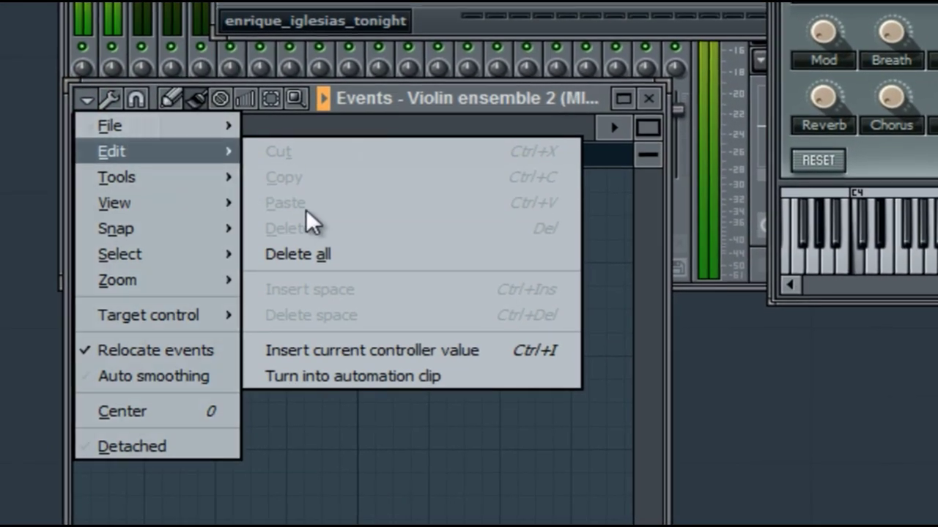
pyautogui.click(337, 353)
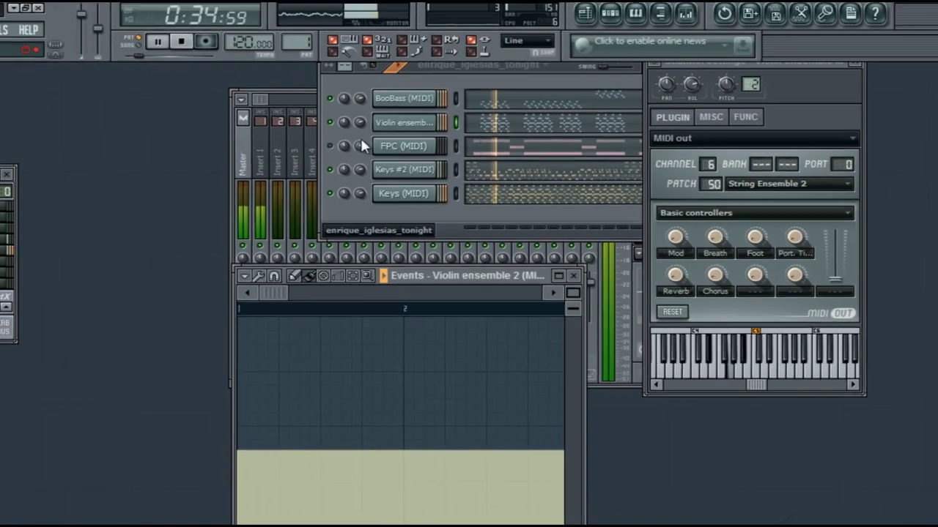
# Lower the Violin ensemble channel's volume and insert the current controller value into its volume events.
pyautogui.click(360, 121)
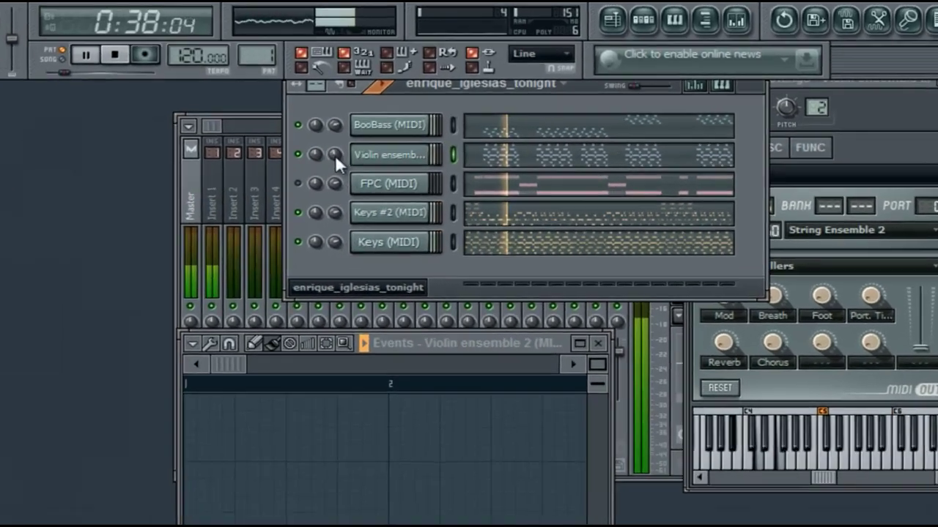
pyautogui.rightClick(358, 124)
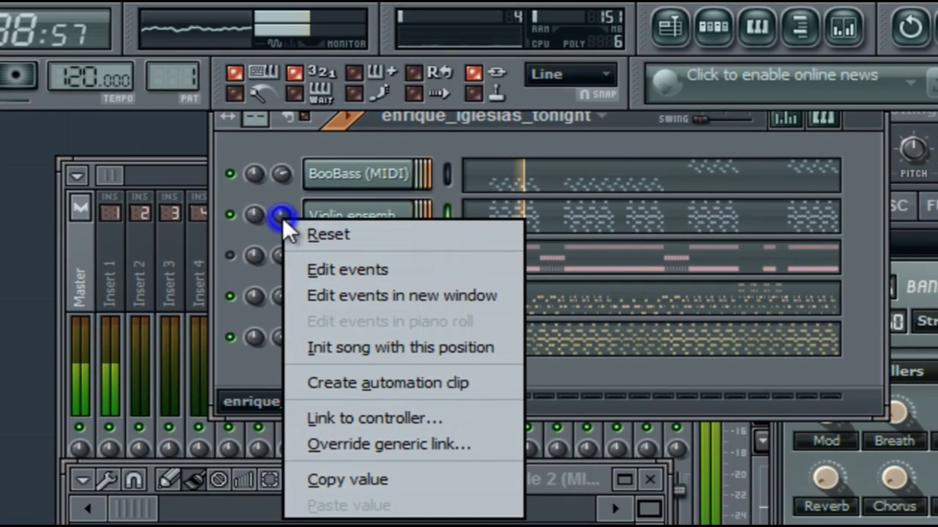
pyautogui.click(318, 271)
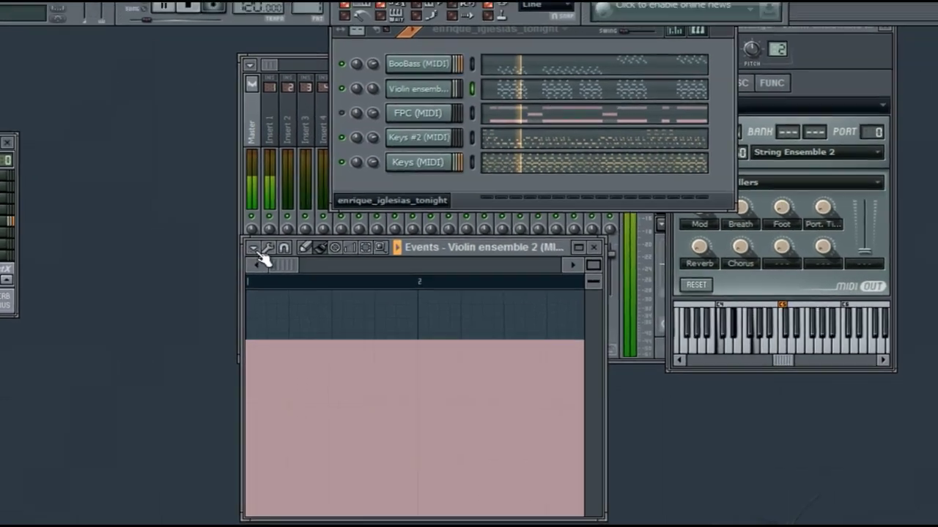
pyautogui.click(253, 248)
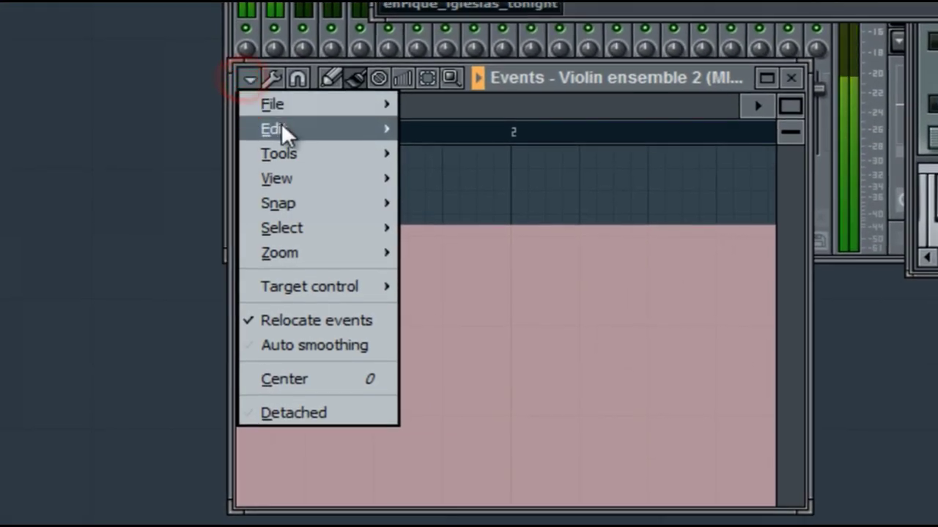
pyautogui.moveTo(274, 277)
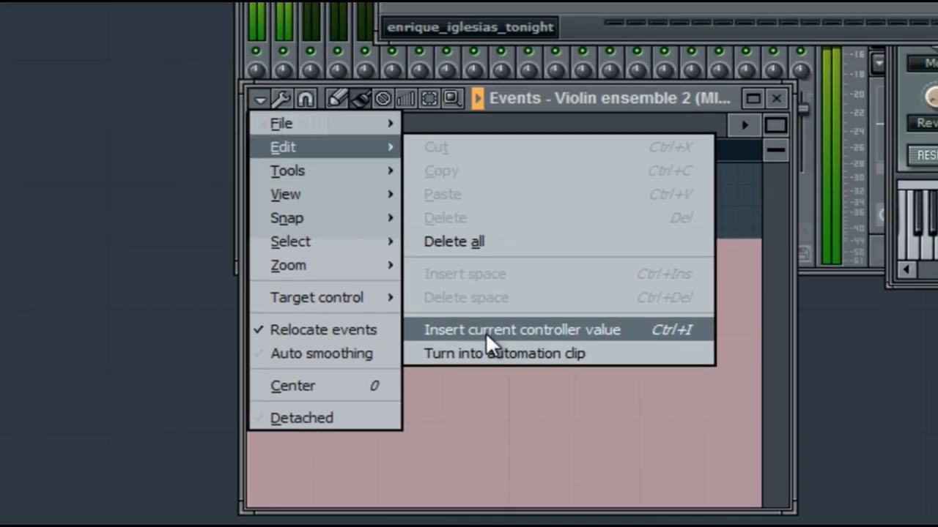
pyautogui.click(486, 329)
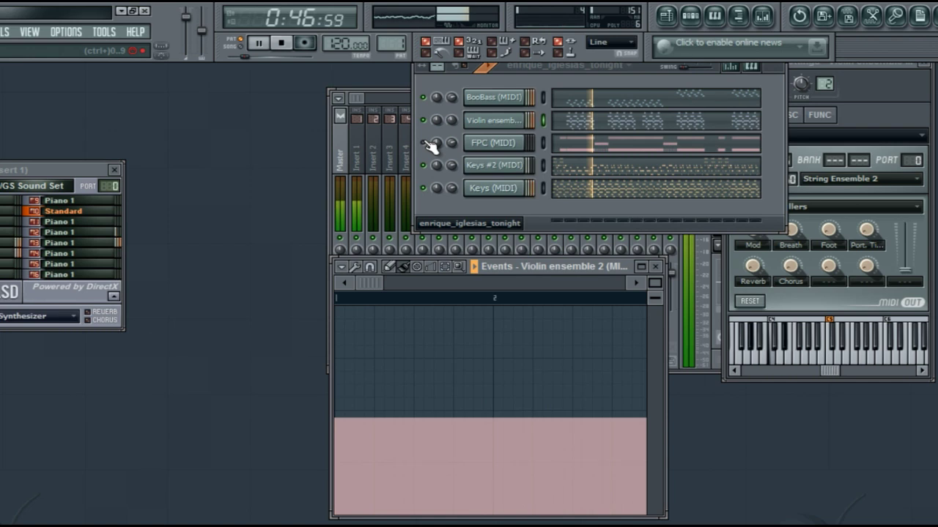
# Unmute the FPC (MIDI) channel, then close the Violin ensemble events window and stop playback.
pyautogui.click(424, 142)
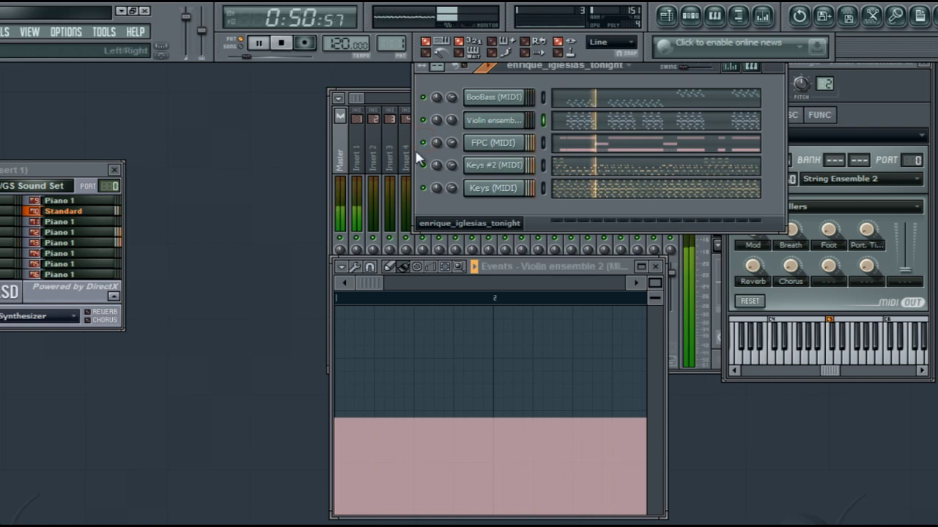
pyautogui.click(657, 268)
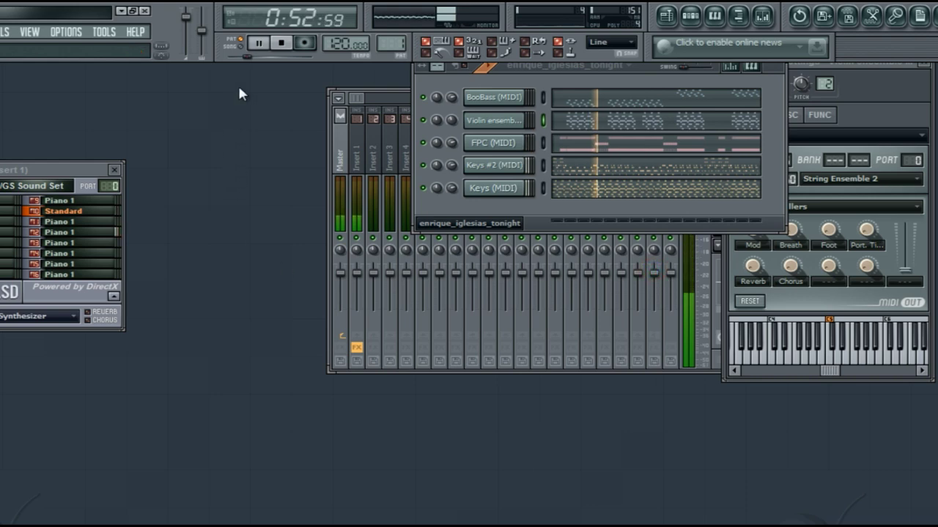
pyautogui.click(281, 42)
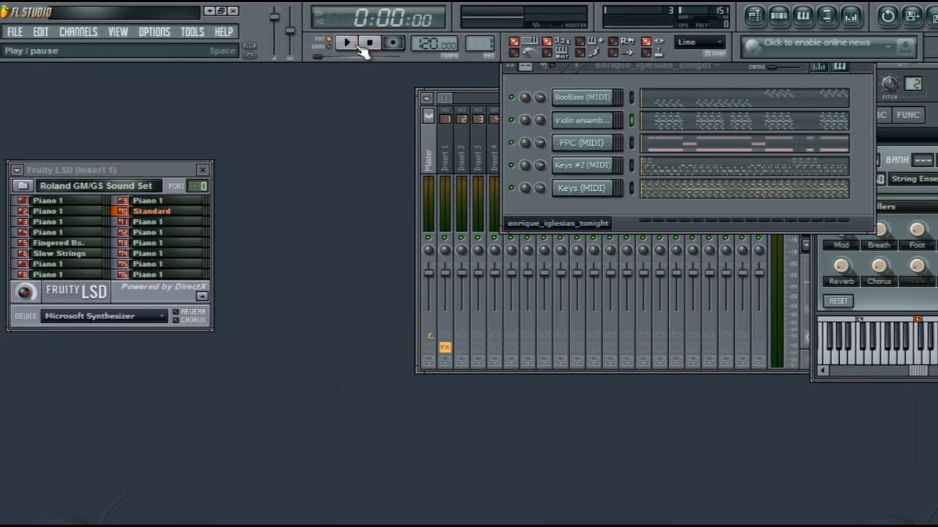
# Export the pattern as a MIDI file, replacing enrique_iglesias_tonight in the desktop's enrique_iglesias_tonight folder, and start the rendering.
pyautogui.click(18, 33)
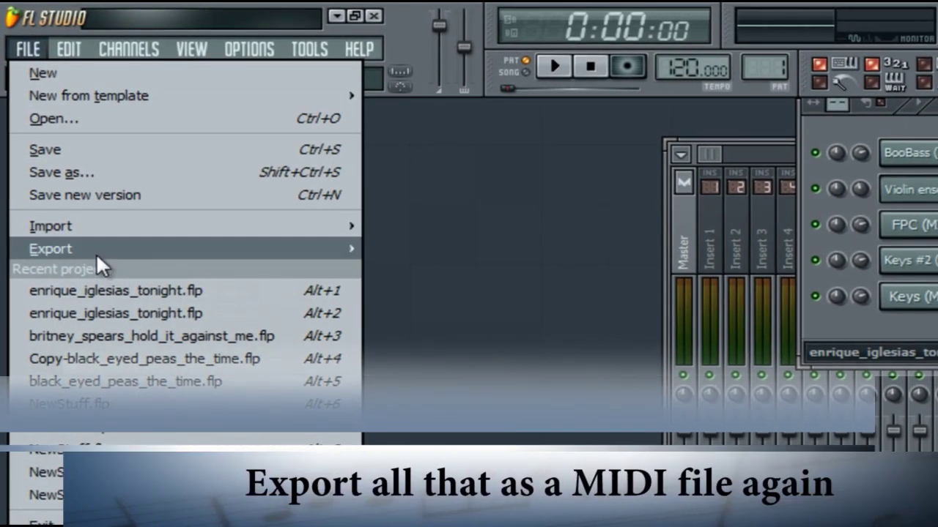
pyautogui.moveTo(62, 159)
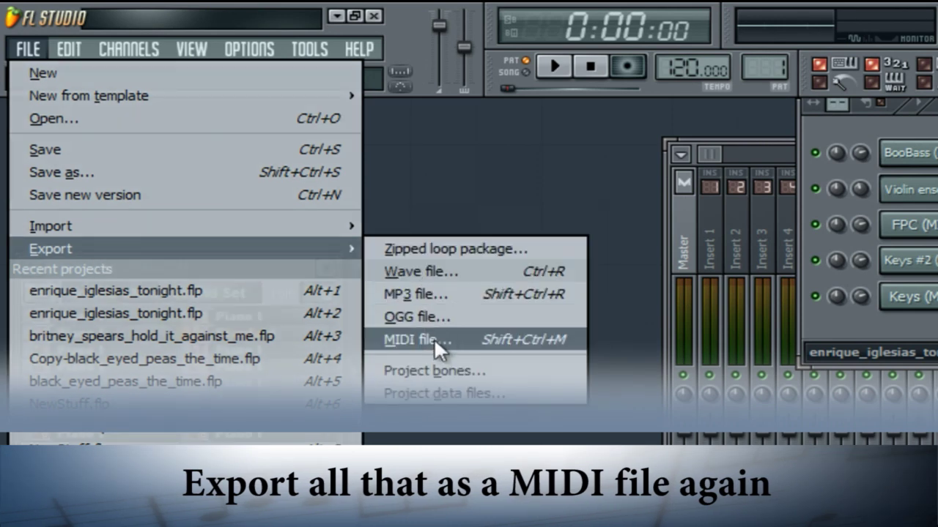
pyautogui.click(427, 339)
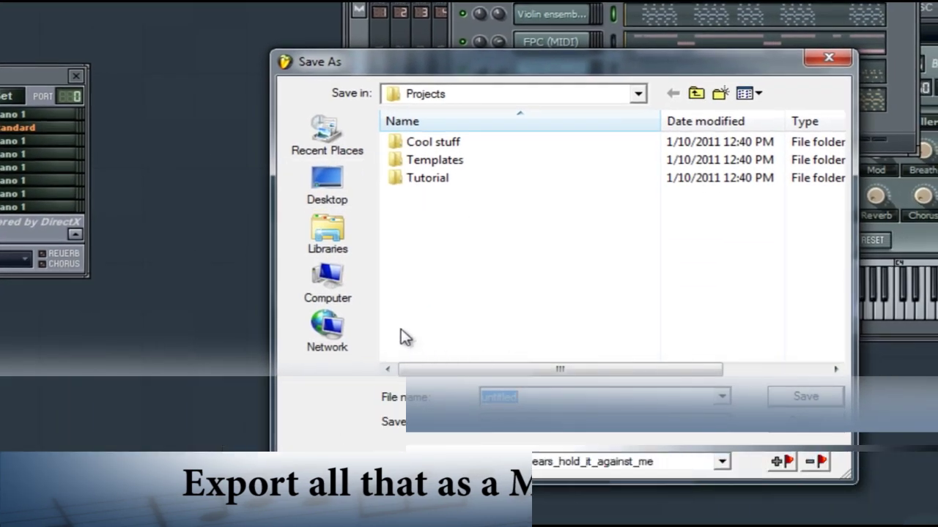
pyautogui.click(328, 184)
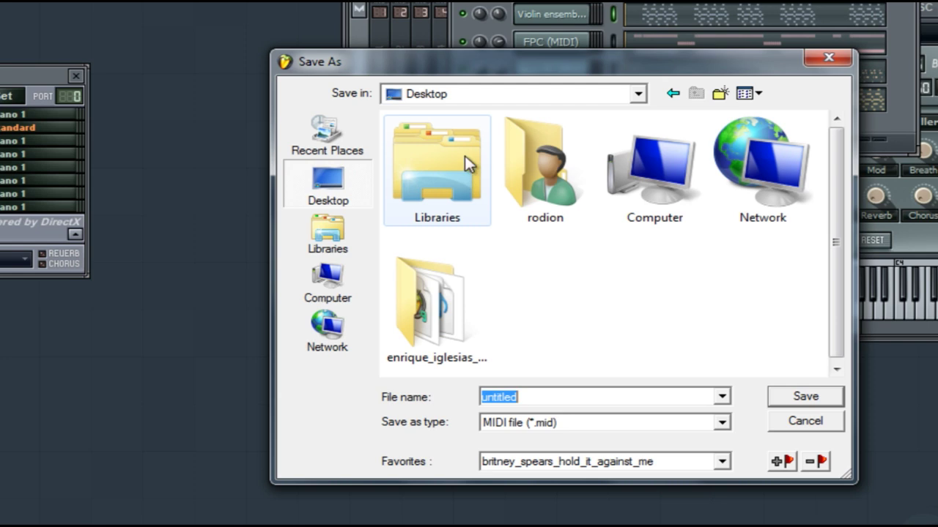
pyautogui.click(432, 311)
pyautogui.doubleClick(433, 311)
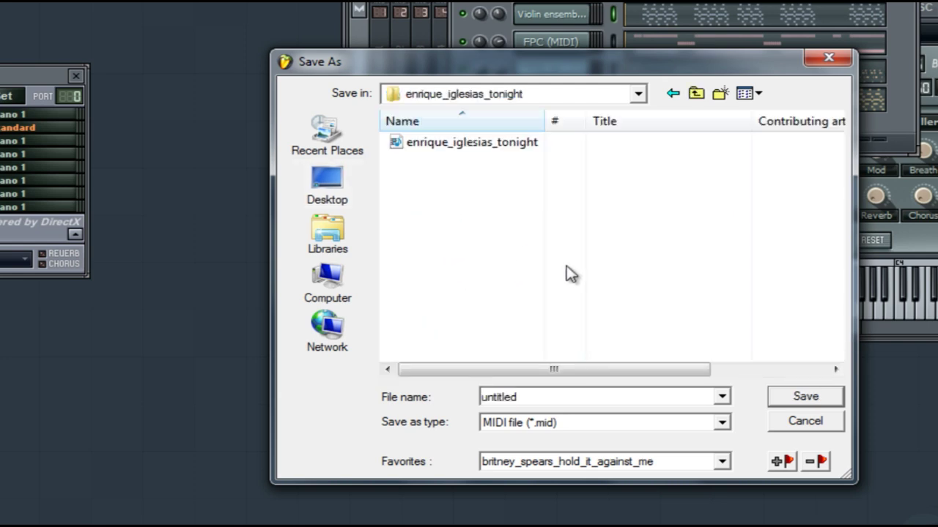
pyautogui.click(502, 144)
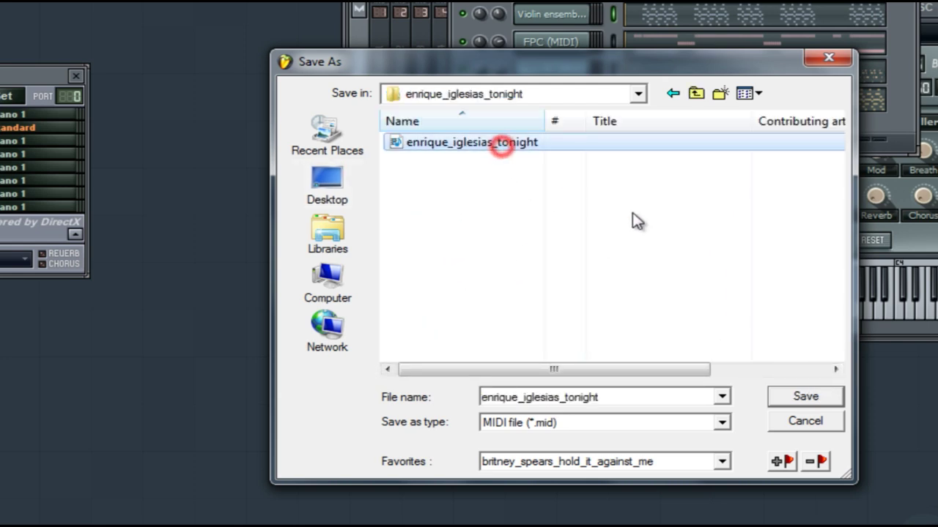
pyautogui.click(806, 396)
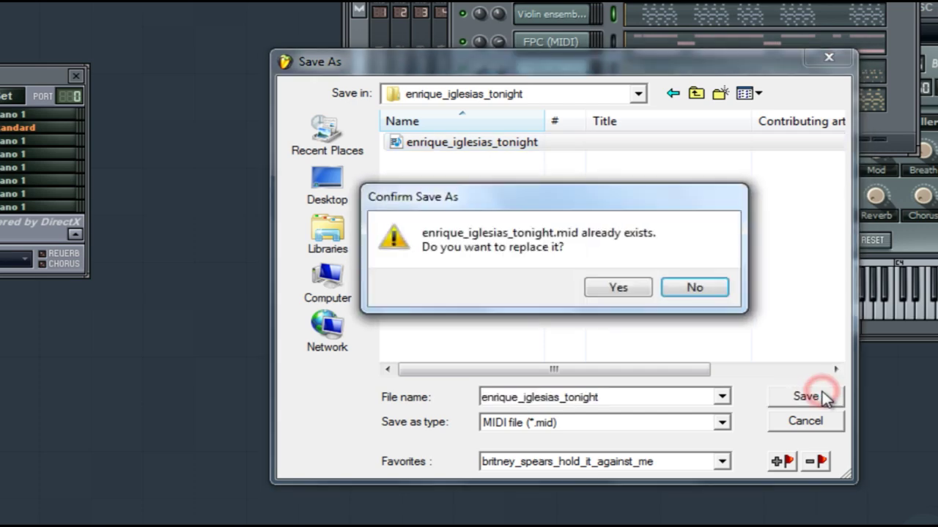
pyautogui.click(616, 289)
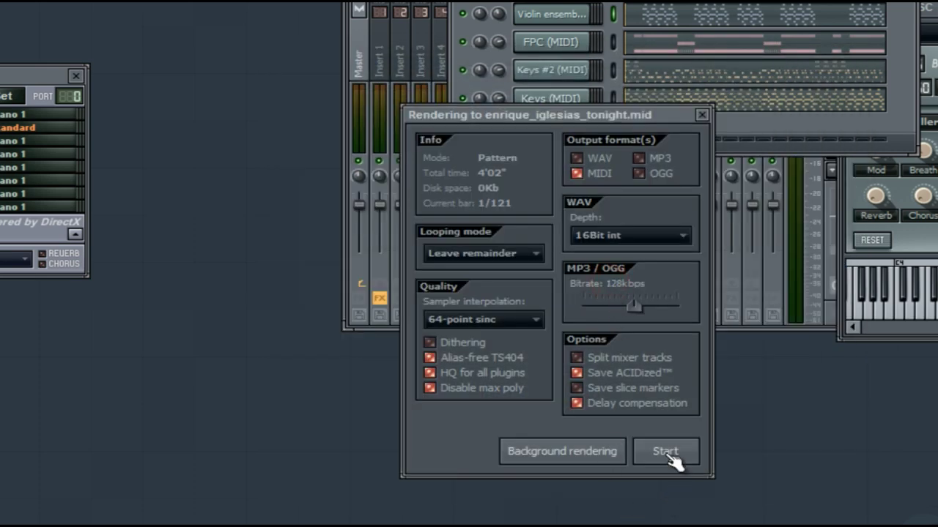
pyautogui.click(665, 451)
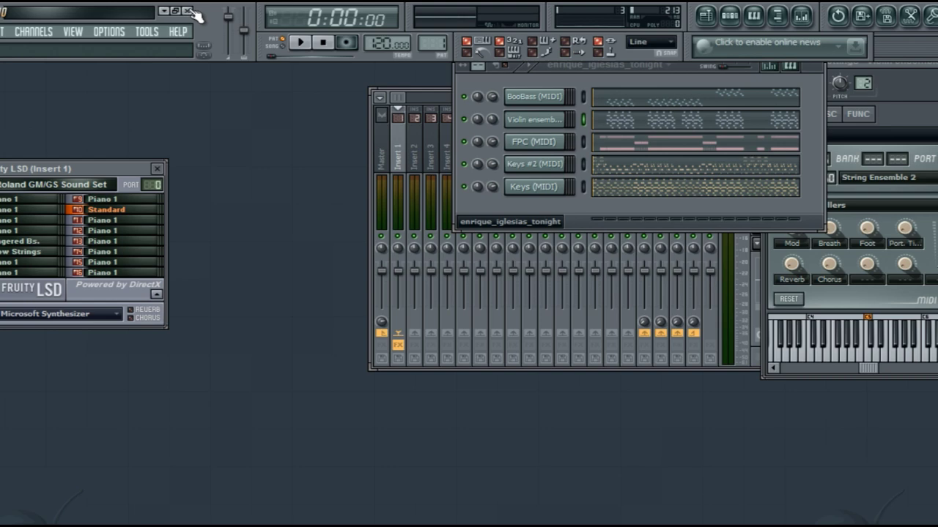
# Close the program without saving the changes to untitled.flp.
pyautogui.click(188, 12)
pyautogui.click(562, 387)
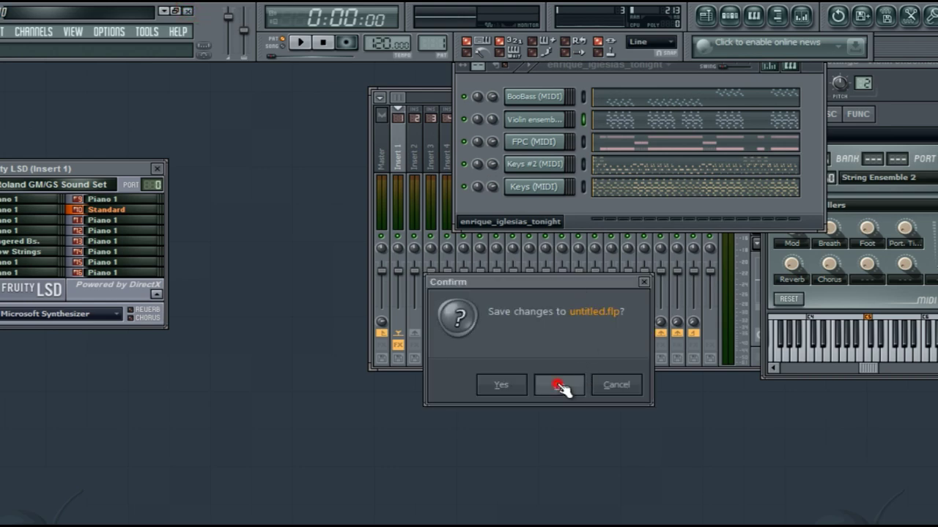